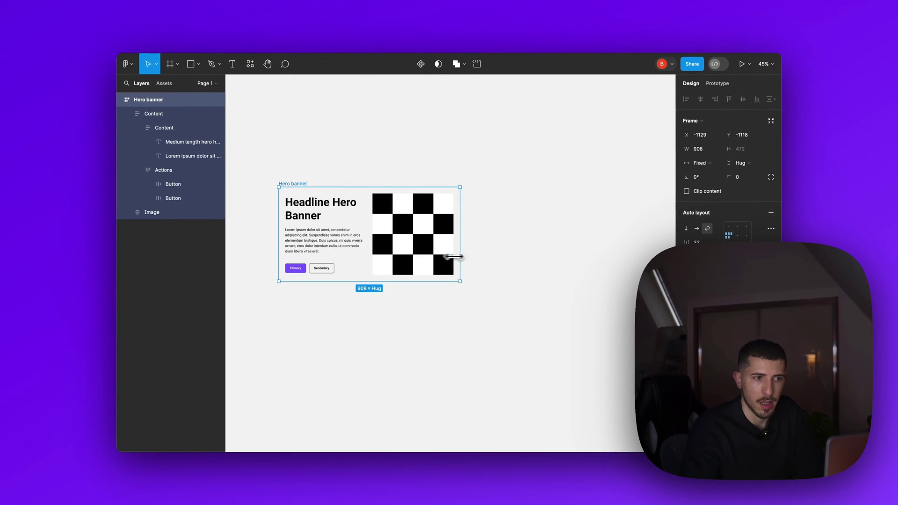
# Vary the width of the Hero banner frame, up to its 960 maximum, to test its responsive layout.
pyautogui.moveTo(453, 257); pyautogui.dragTo(453, 257)
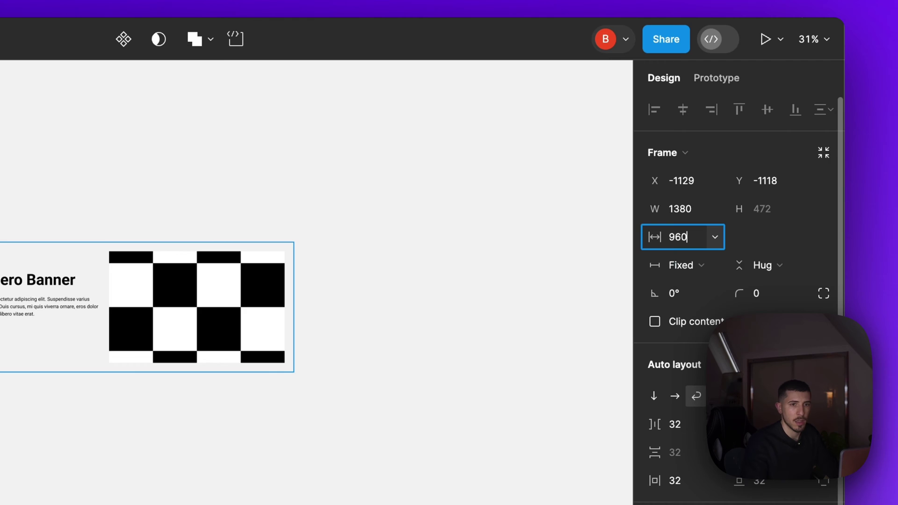
pyautogui.press('Return')
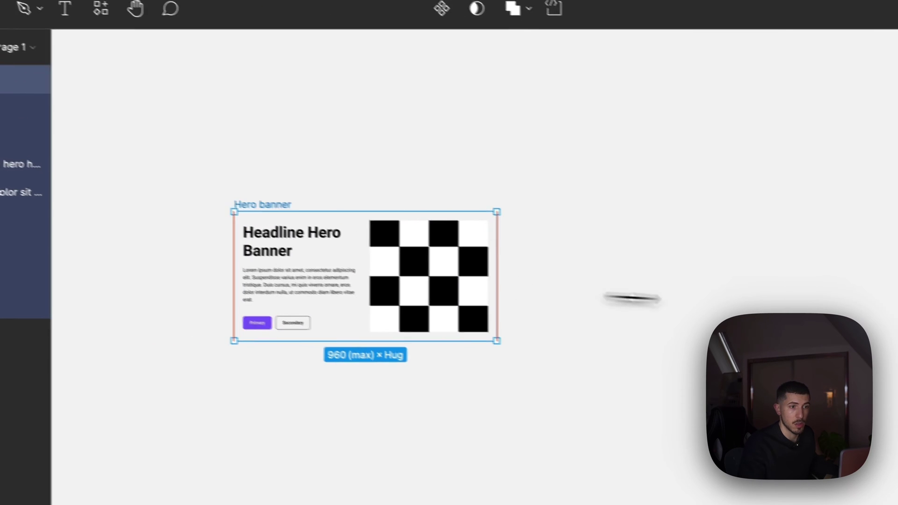
pyautogui.moveTo(498, 300); pyautogui.dragTo(431, 302)
pyautogui.moveTo(362, 279); pyautogui.dragTo(529, 295)
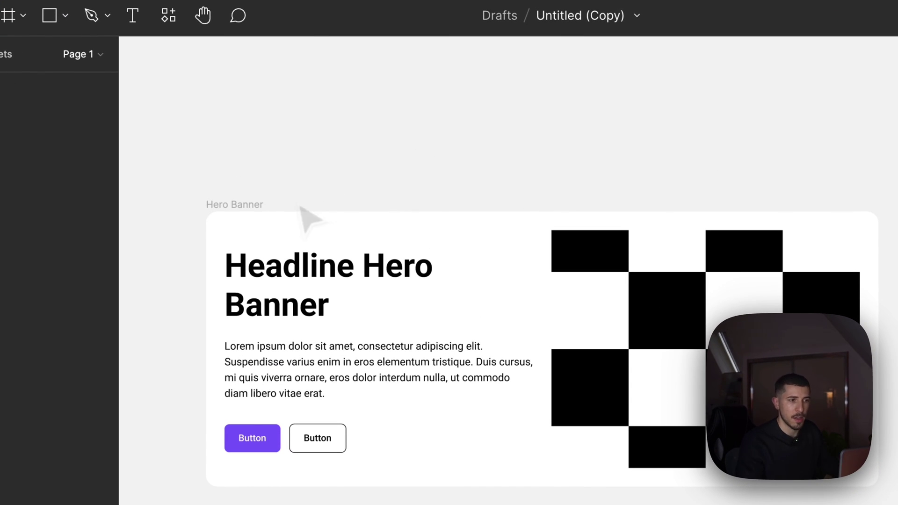
# Select the finished Hero Banner and make it narrower and wider to test how the image wraps below the text.
pyautogui.click(263, 208)
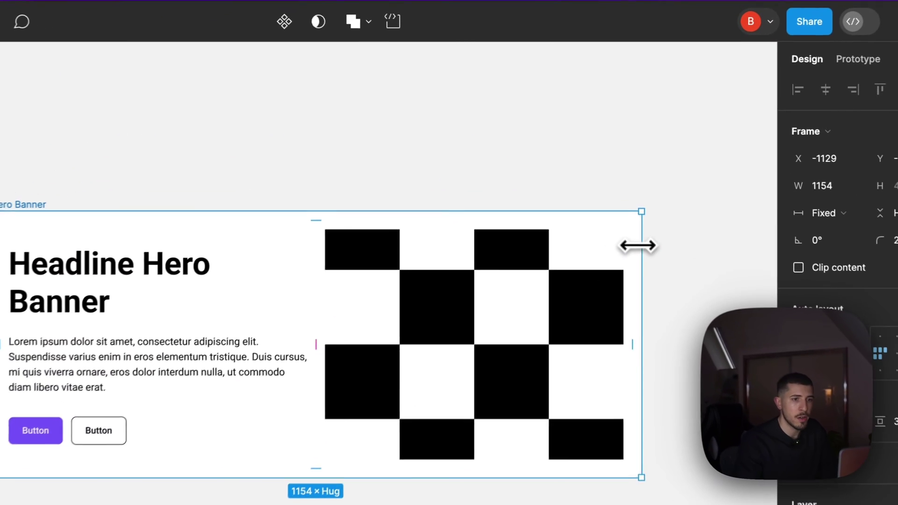
pyautogui.moveTo(605, 179); pyautogui.dragTo(576, 183)
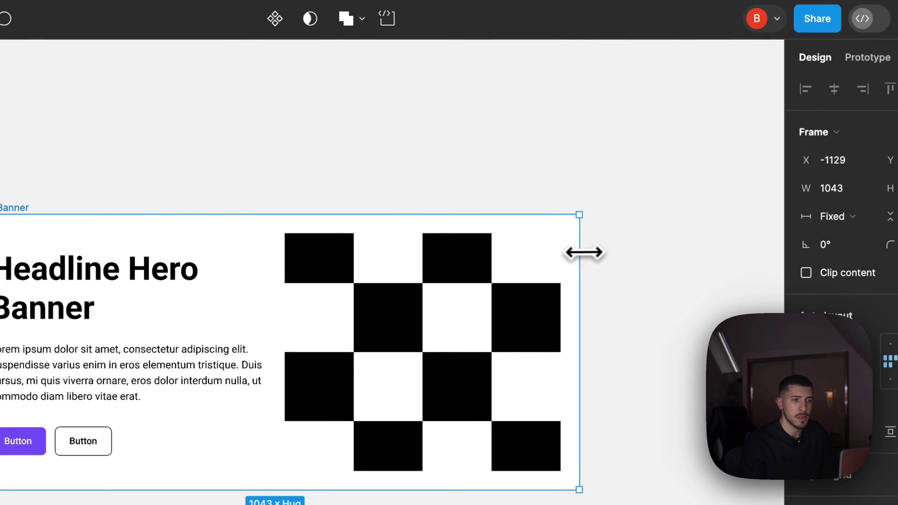
pyautogui.moveTo(584, 253); pyautogui.dragTo(424, 245)
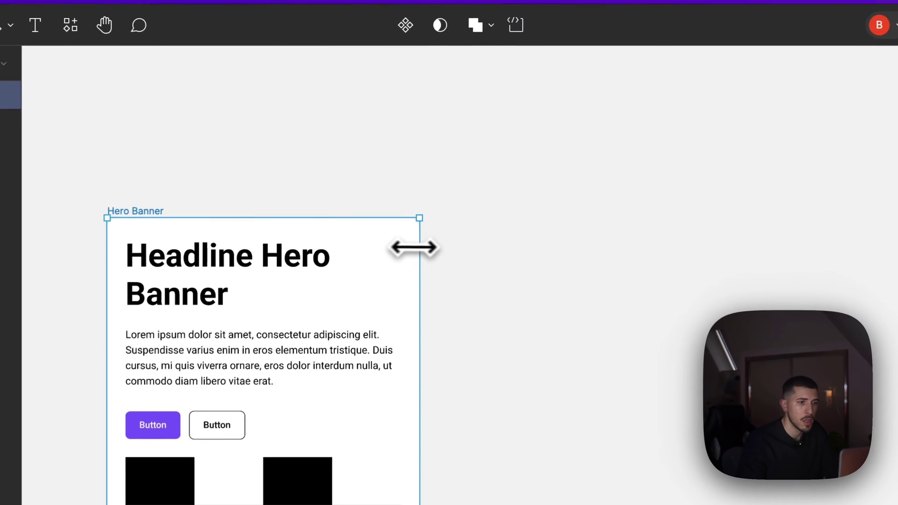
pyautogui.moveTo(420, 176); pyautogui.dragTo(359, 180)
pyautogui.moveTo(282, 254); pyautogui.dragTo(698, 265)
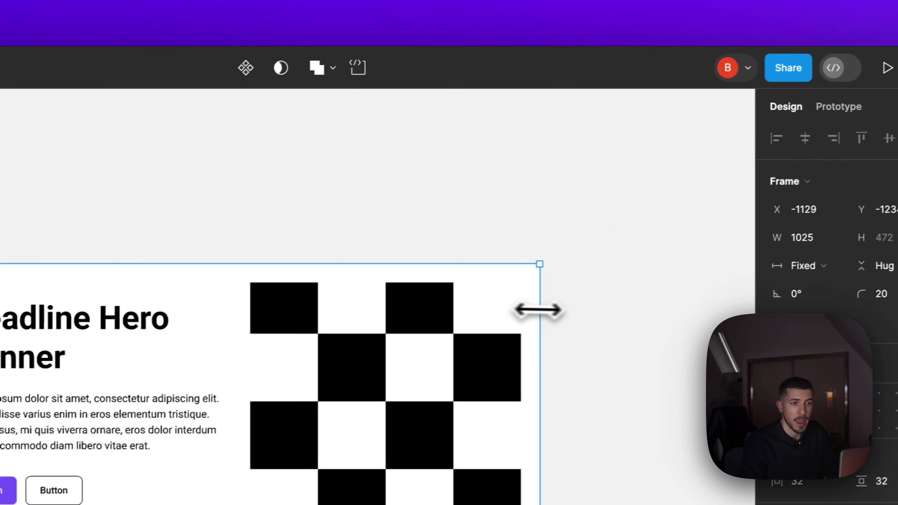
pyautogui.moveTo(538, 309); pyautogui.dragTo(641, 311)
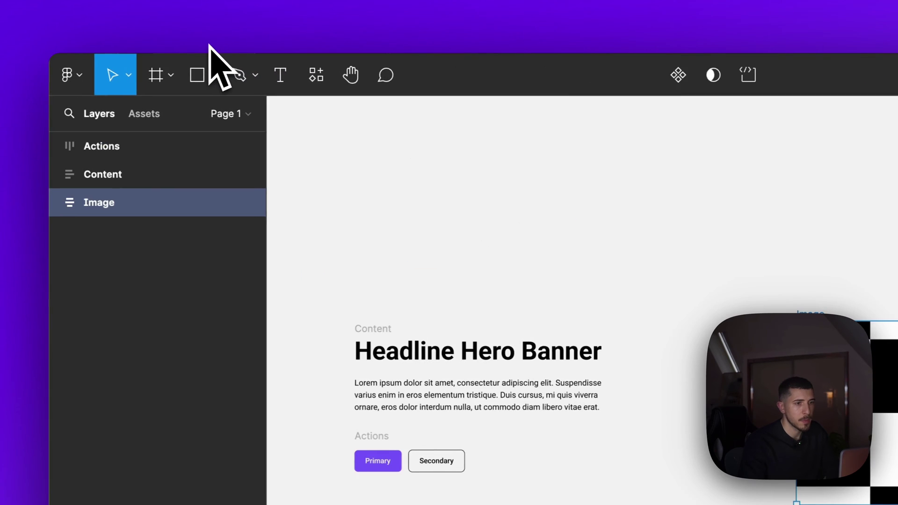
pyautogui.click(598, 225)
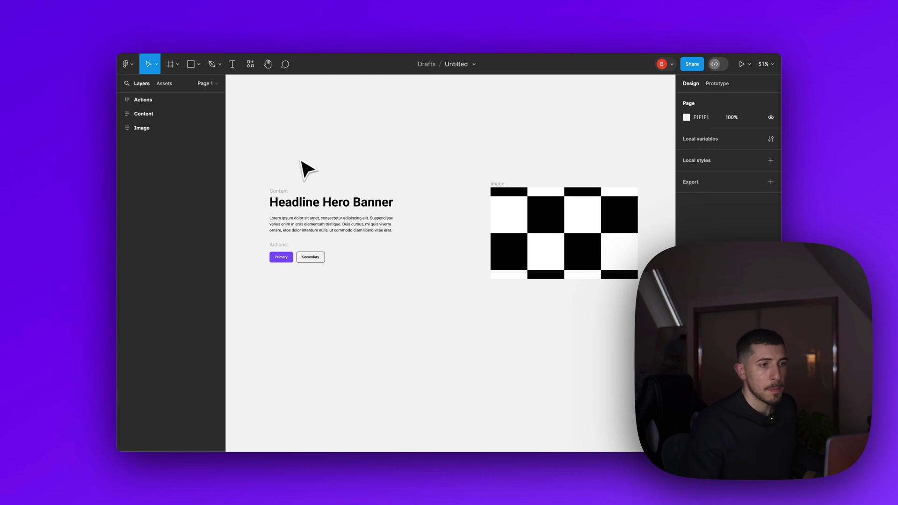
# Inspect the Content frame with its headline and paragraph, and the Actions frame with its two buttons.
pyautogui.click(286, 196)
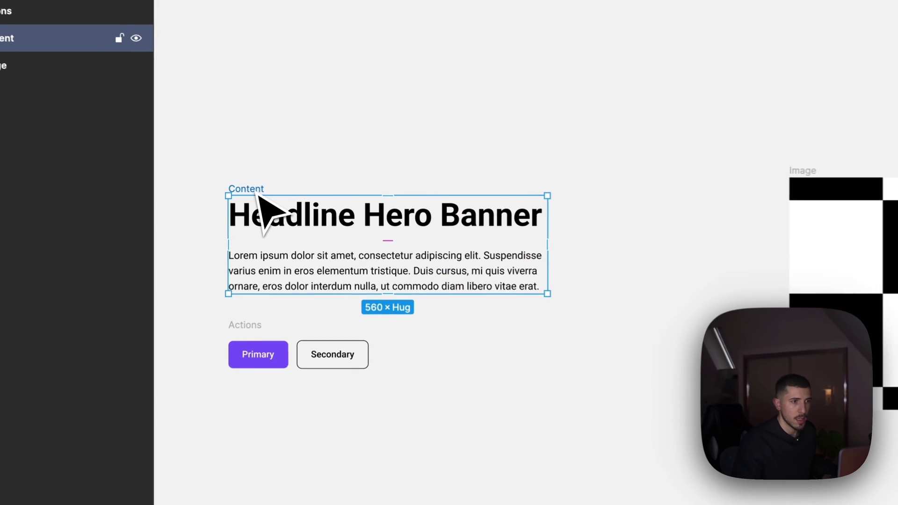
pyautogui.click(317, 225)
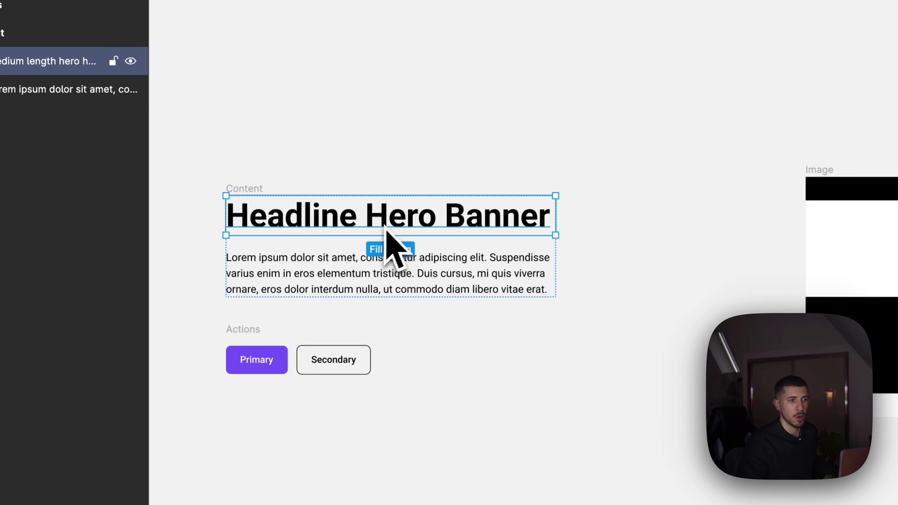
pyautogui.click(380, 275)
pyautogui.click(655, 320)
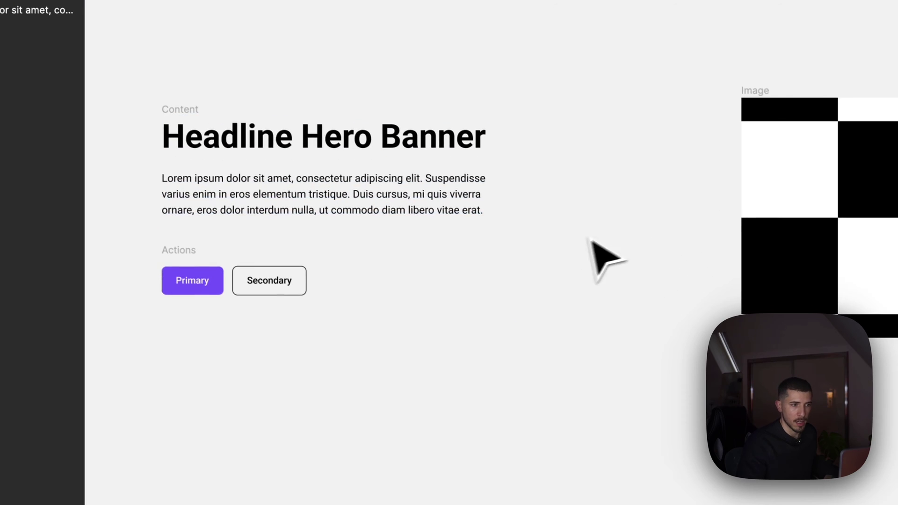
pyautogui.click(194, 270)
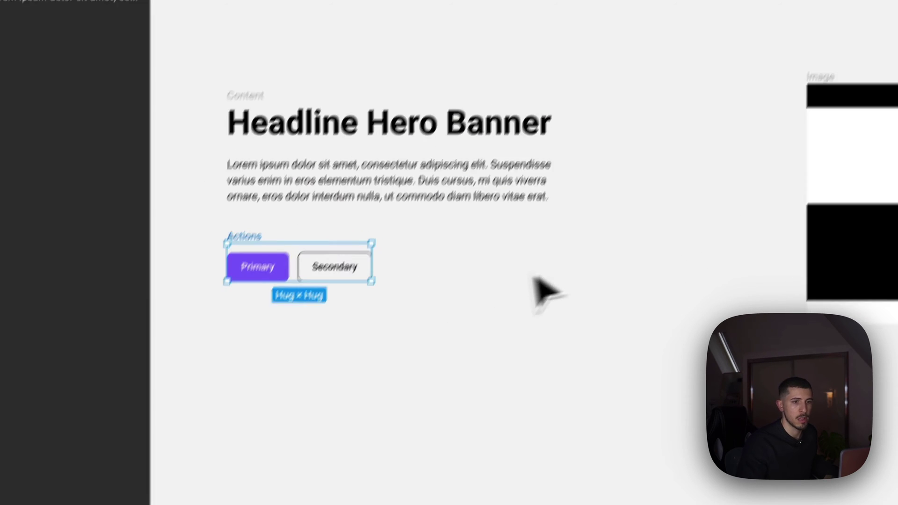
pyautogui.moveTo(592, 262); pyautogui.dragTo(401, 230)
pyautogui.moveTo(599, 72); pyautogui.dragTo(835, 68)
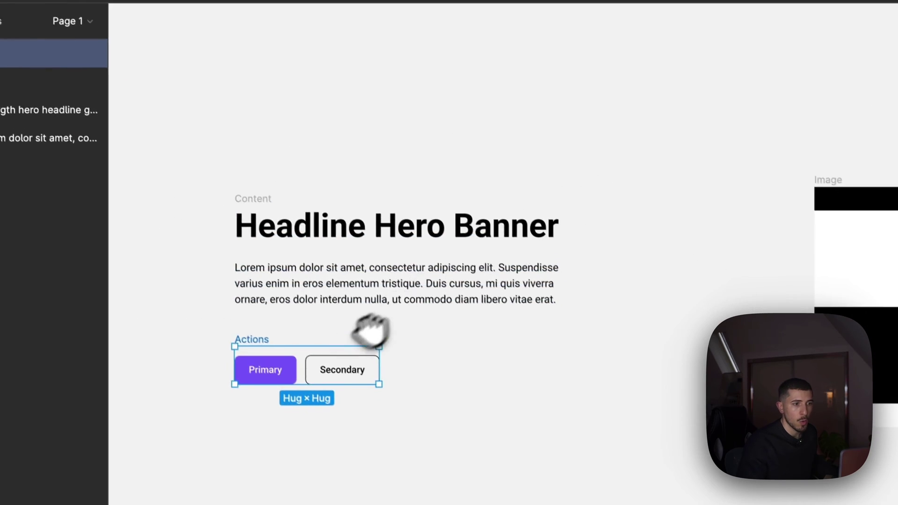
pyautogui.click(59, 170)
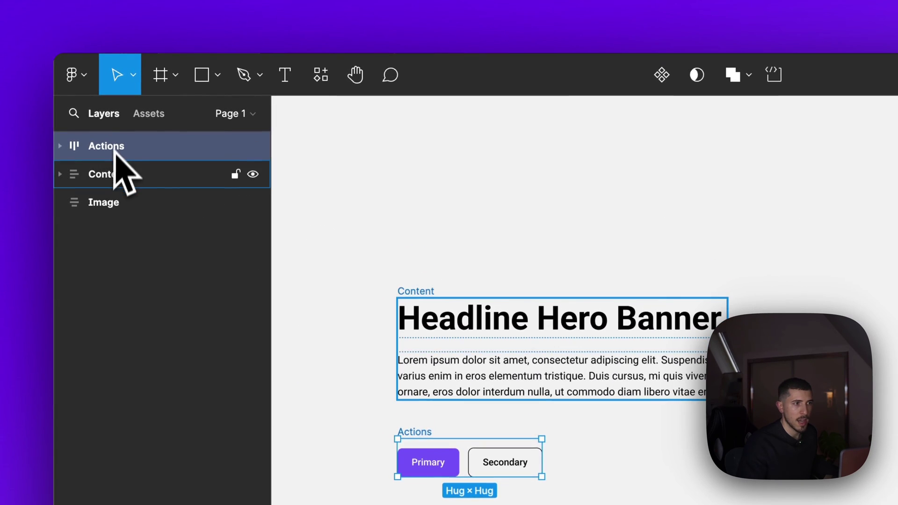
pyautogui.click(113, 176)
# Inspect the Image frame and the settings of its image fill.
pyautogui.hscroll(5, 608, 328)
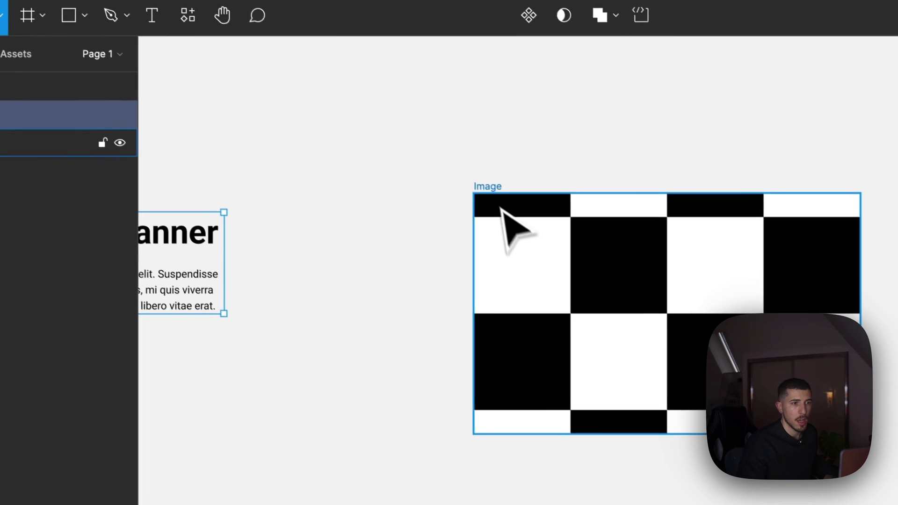
pyautogui.click(500, 209)
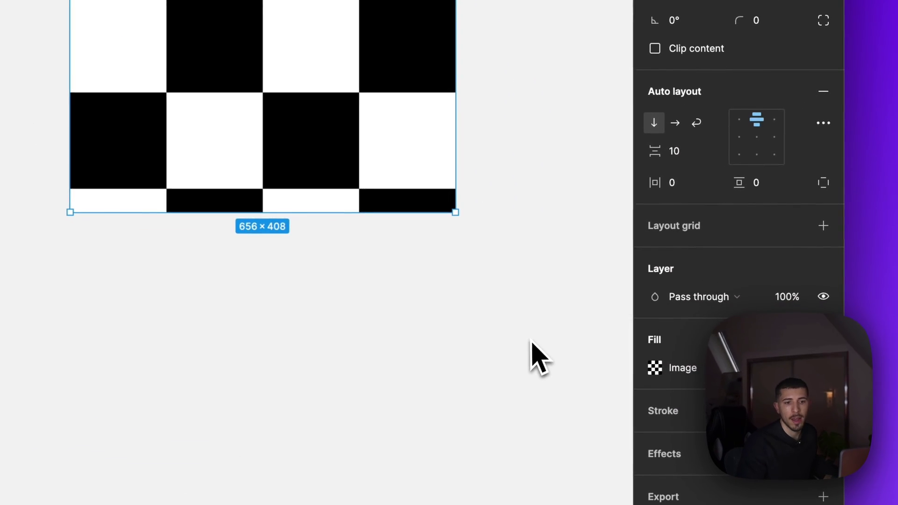
pyautogui.click(655, 366)
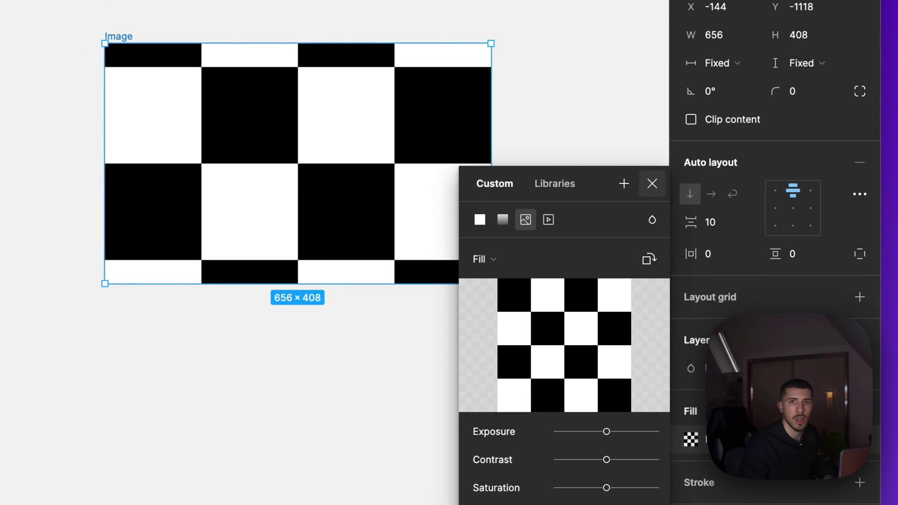
pyautogui.click(652, 186)
pyautogui.moveTo(489, 339); pyautogui.dragTo(576, 339)
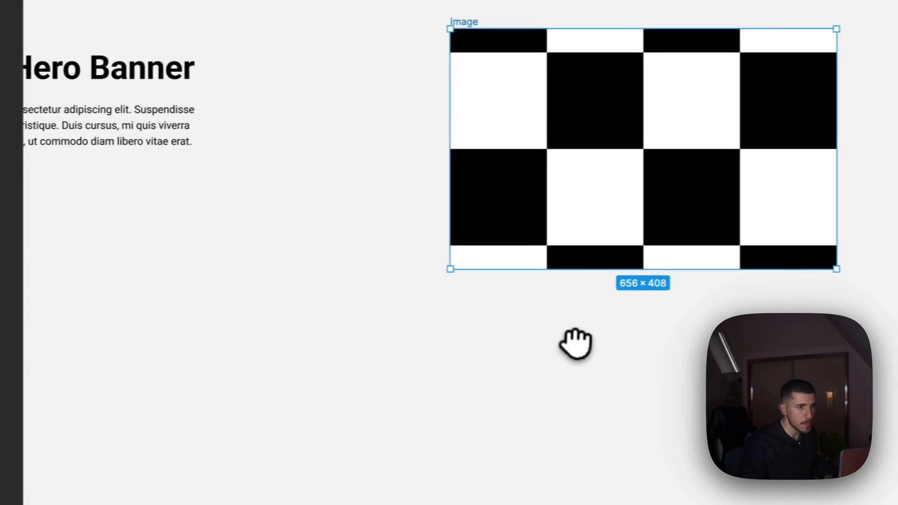
# Wrap the Content and Actions frames together in a new auto layout frame.
pyautogui.scroll(-3, 574, 331)
pyautogui.moveTo(504, 335); pyautogui.dragTo(540, 307)
pyautogui.moveTo(86, 10); pyautogui.dragTo(762, 304)
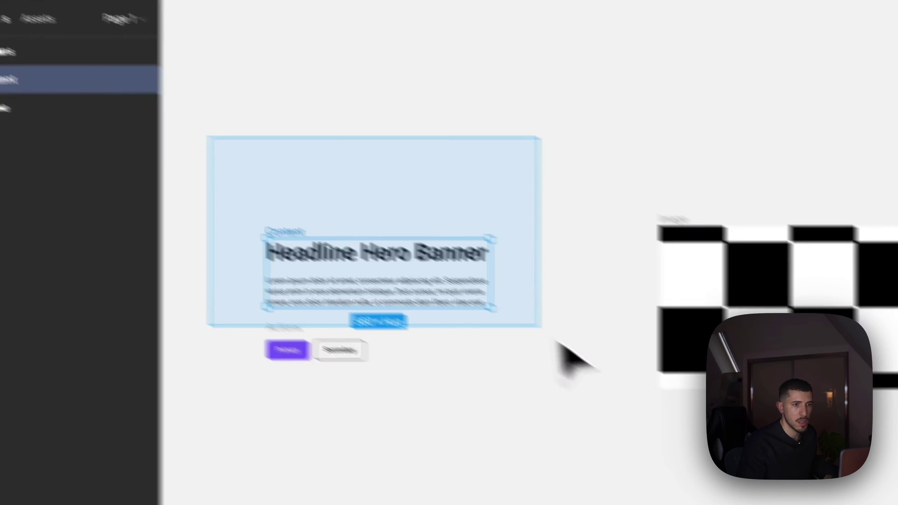
pyautogui.moveTo(638, 321); pyautogui.dragTo(308, 323)
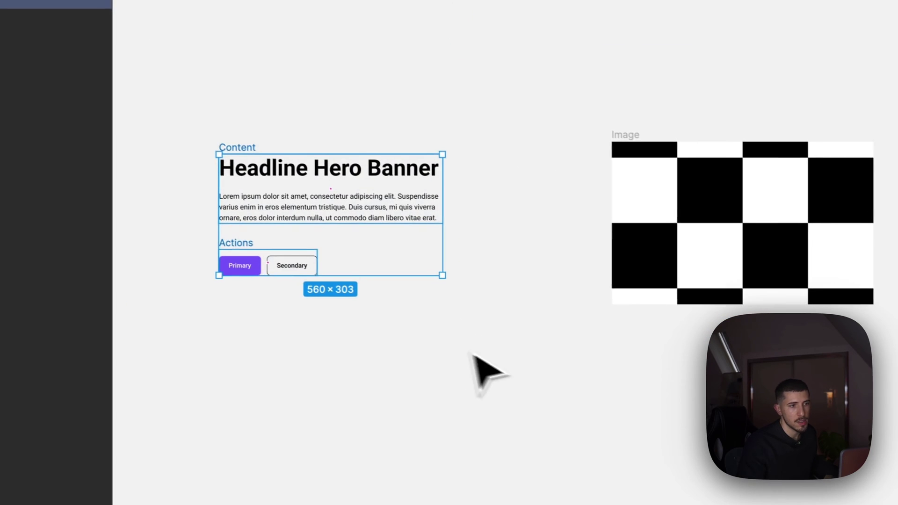
pyautogui.moveTo(540, 364); pyautogui.dragTo(190, 91)
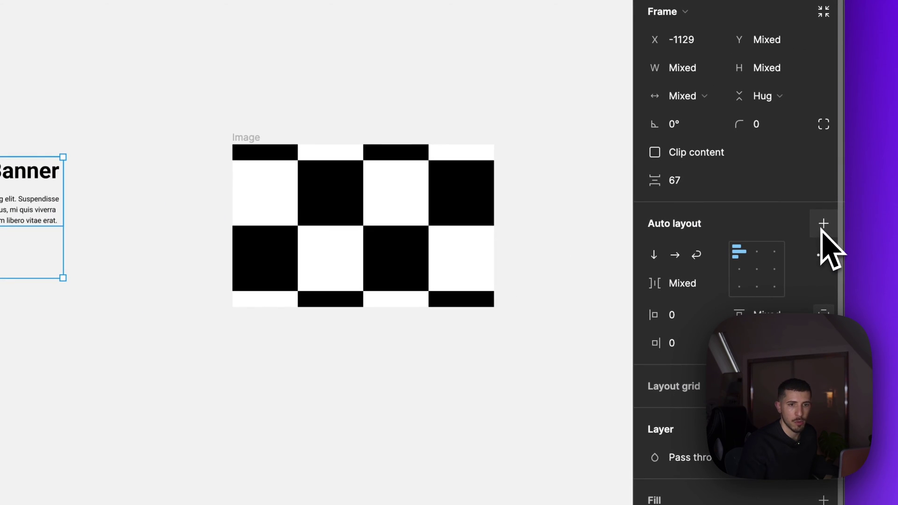
pyautogui.click(828, 227)
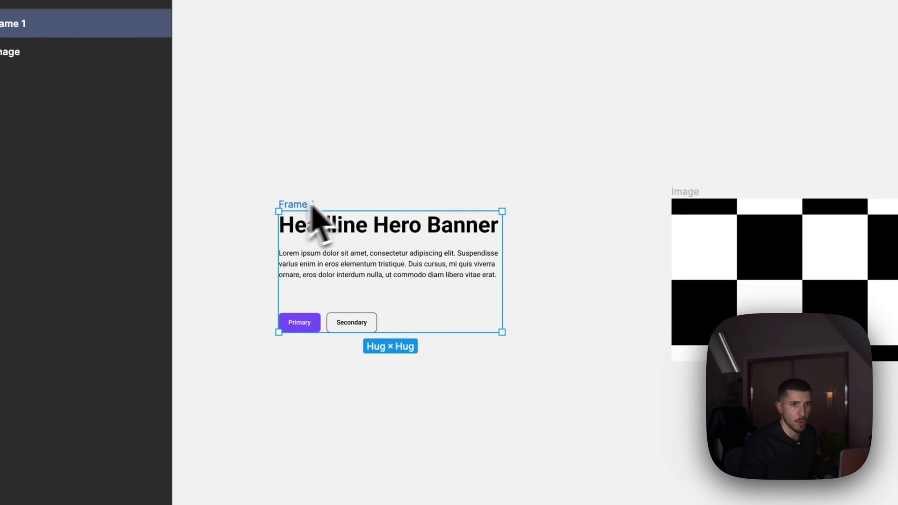
# Rename the new wrapper frame around the text and buttons as Content.
pyautogui.doubleClick(9, 25)
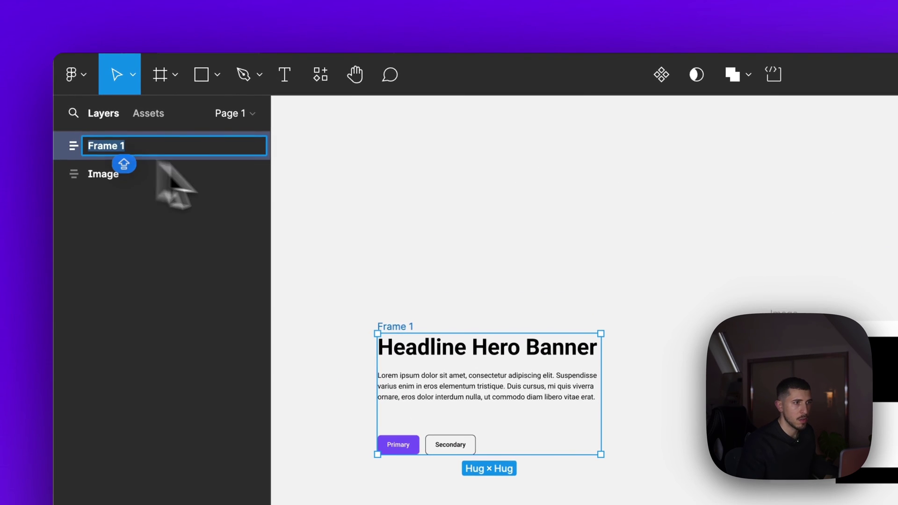
pyautogui.write('Co')
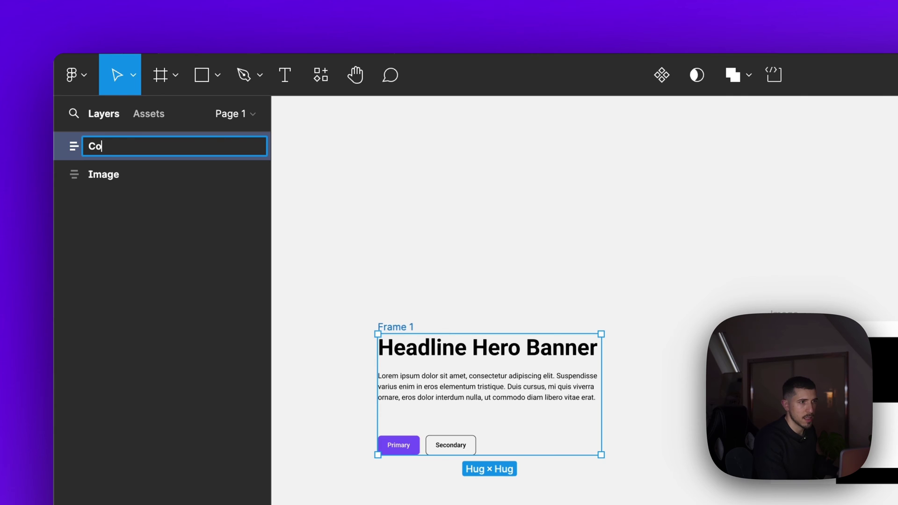
pyautogui.write('ntent')
pyautogui.press('Return')
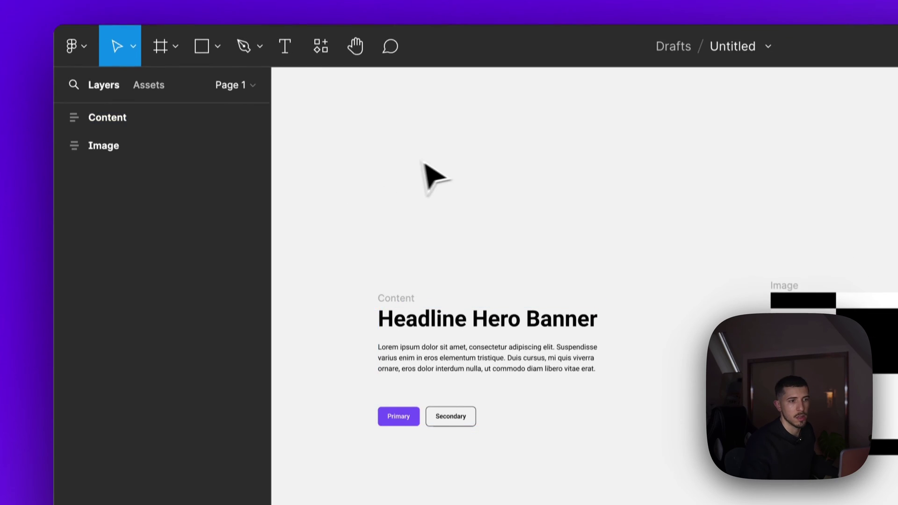
# Review the horizontal sizing options of the outer Content frame, keeping Hug contents.
pyautogui.moveTo(287, 280); pyautogui.dragTo(599, 504)
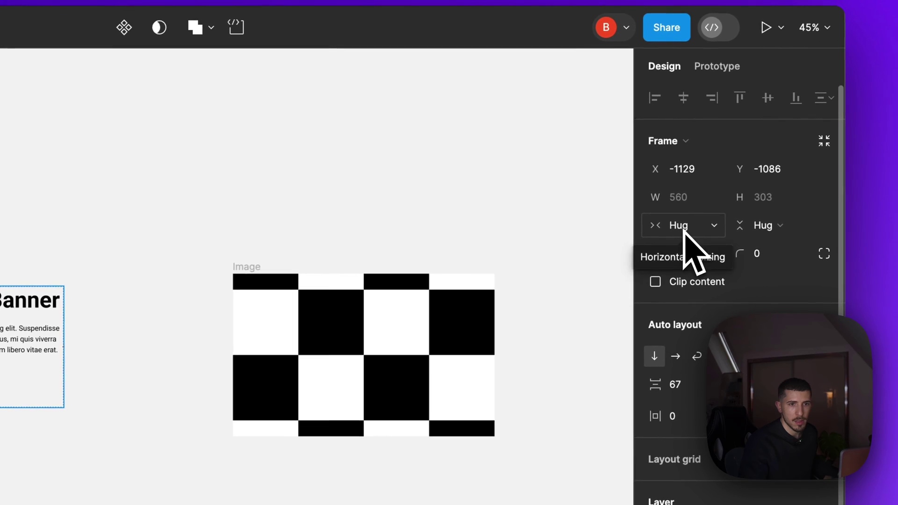
pyautogui.click(684, 229)
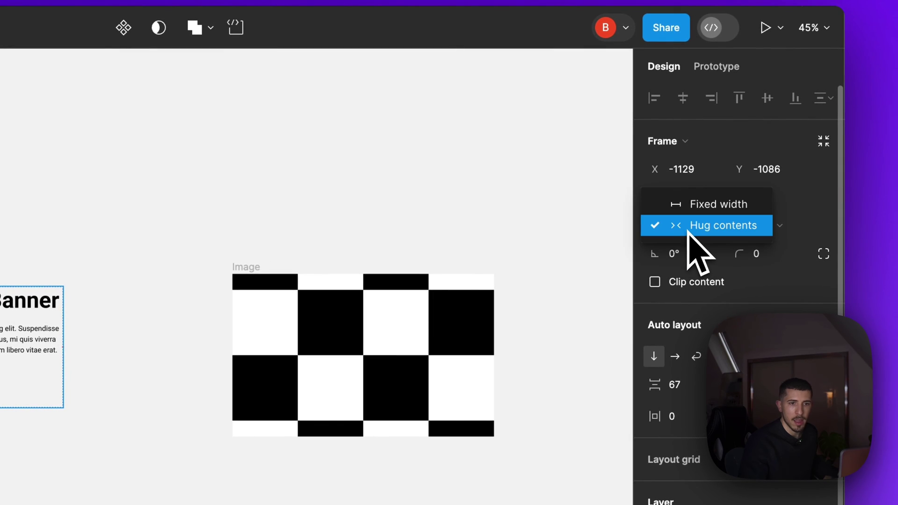
pyautogui.click(702, 225)
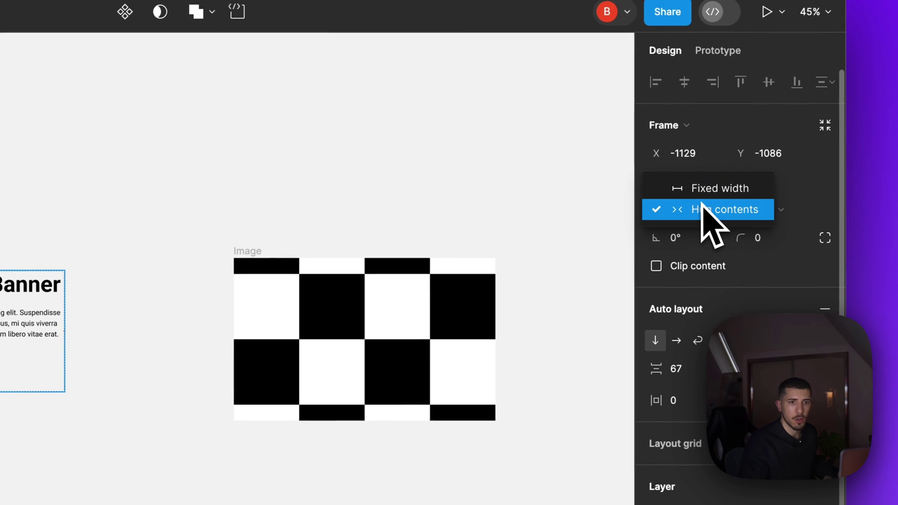
pyautogui.click(707, 211)
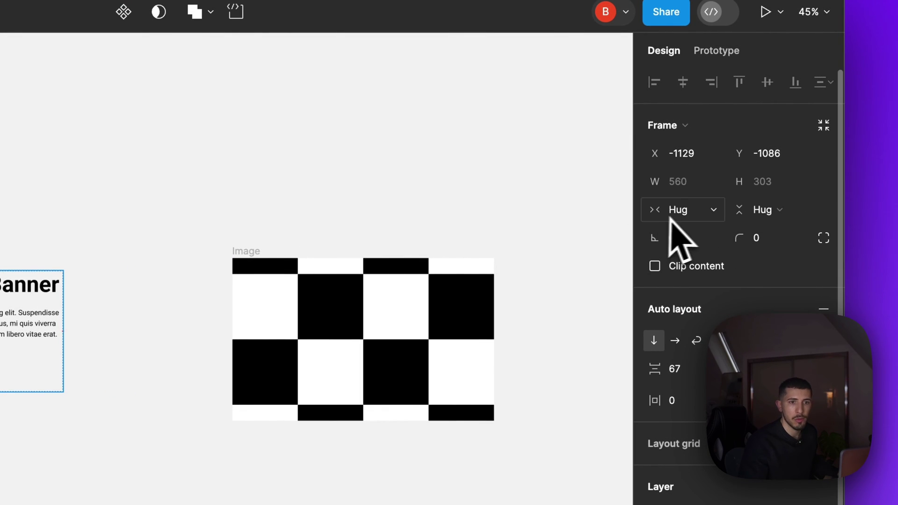
# Wrap the Content and Image frames in a horizontal auto layout frame and name it Hero banner.
pyautogui.moveTo(558, 172); pyautogui.dragTo(194, 446)
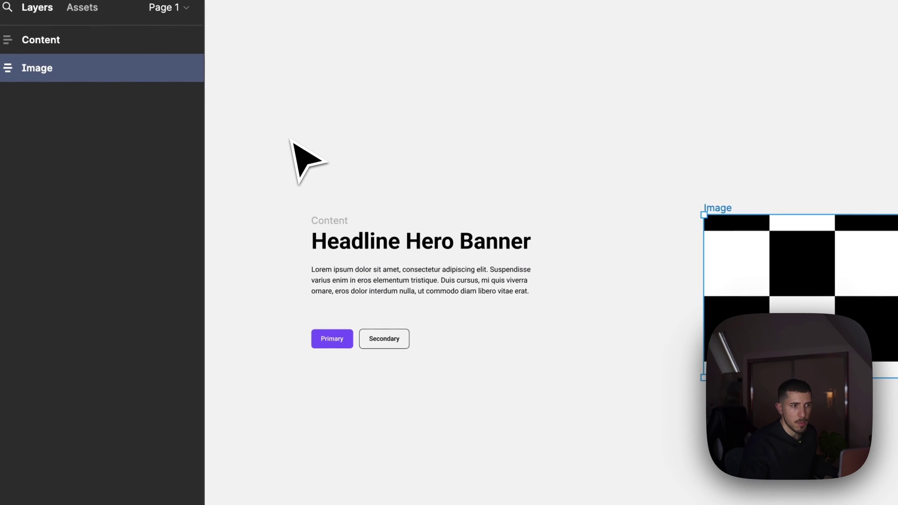
pyautogui.moveTo(291, 139); pyautogui.dragTo(897, 426)
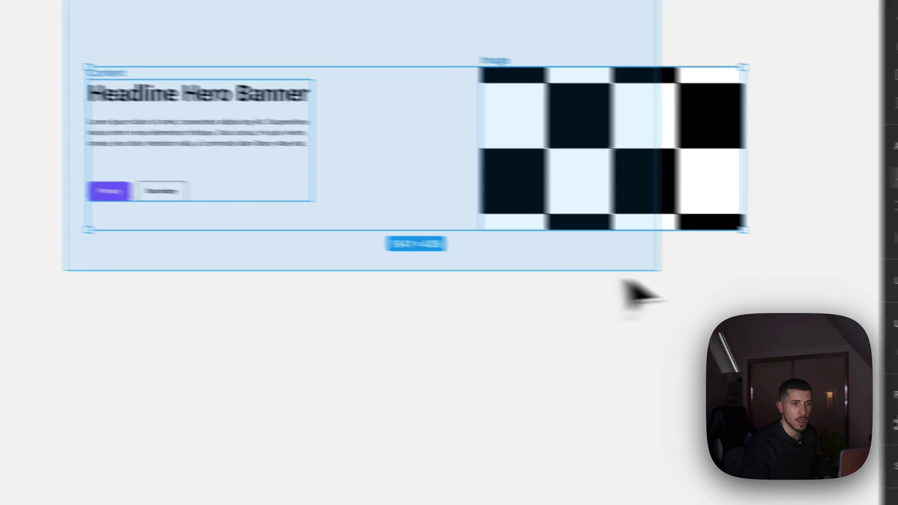
pyautogui.moveTo(550, 255); pyautogui.dragTo(573, 269)
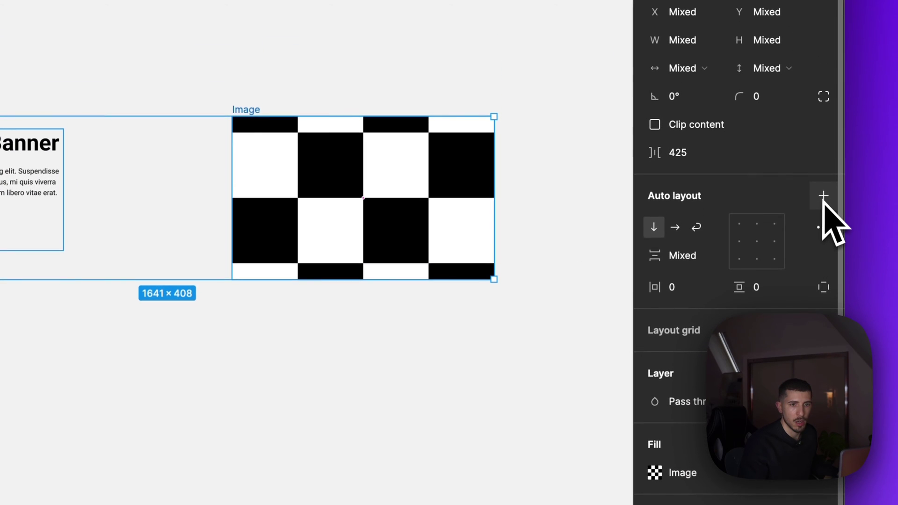
pyautogui.click(823, 197)
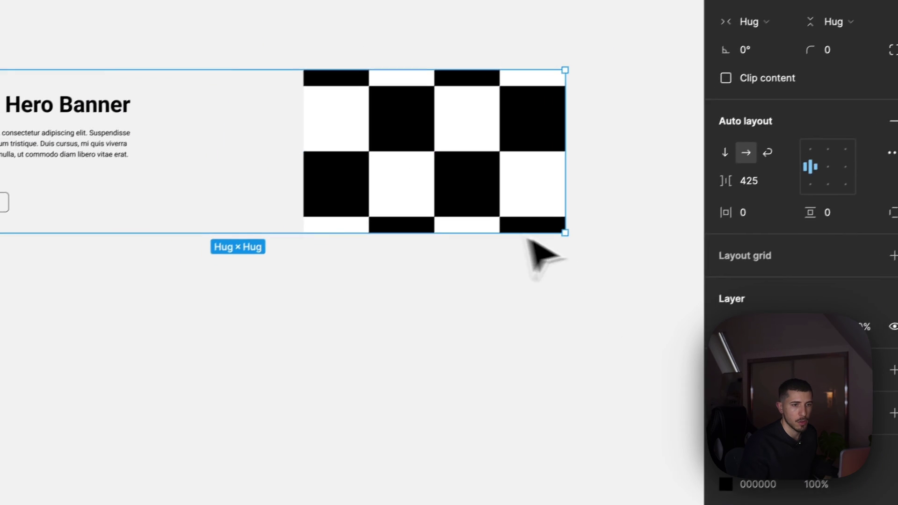
pyautogui.click(545, 329)
pyautogui.doubleClick(269, 253)
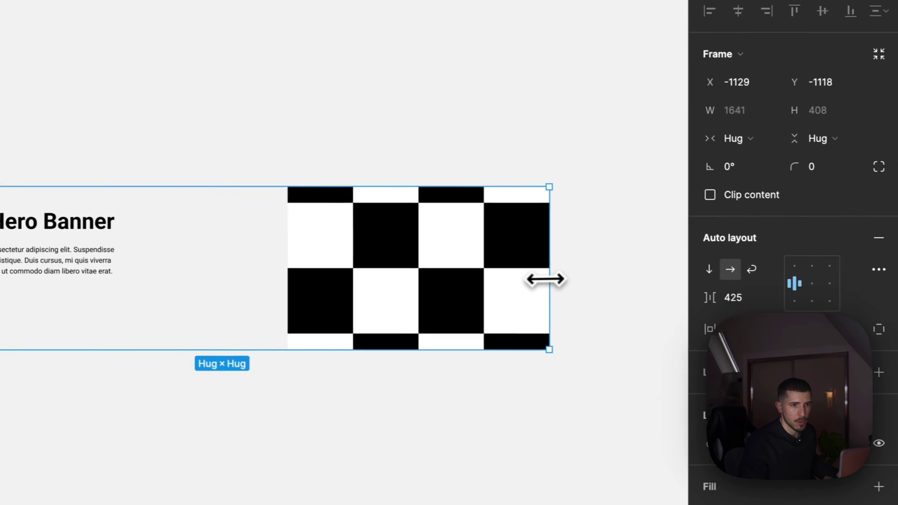
# Try narrowing the Hero banner frame to a width of 1239 and undo the resize.
pyautogui.moveTo(897, 374); pyautogui.dragTo(707, 378)
pyautogui.moveTo(359, 253); pyautogui.dragTo(495, 253)
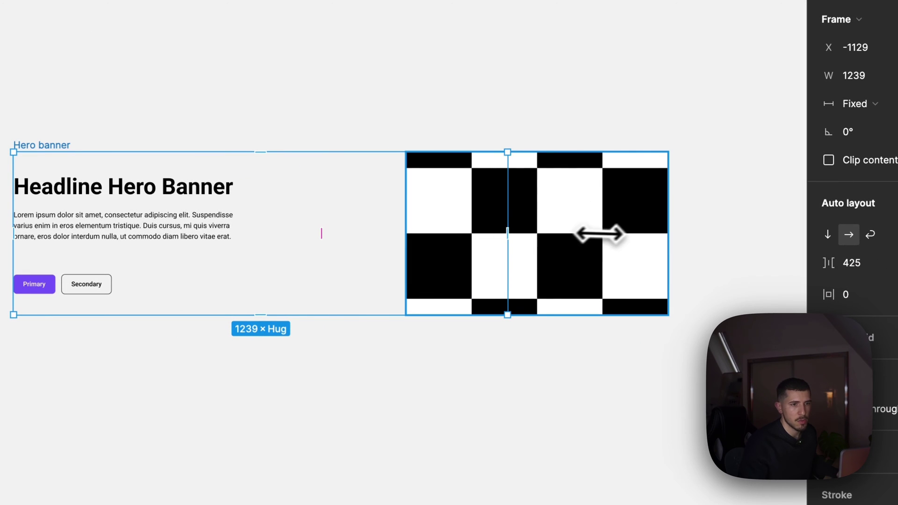
pyautogui.press('super+z')
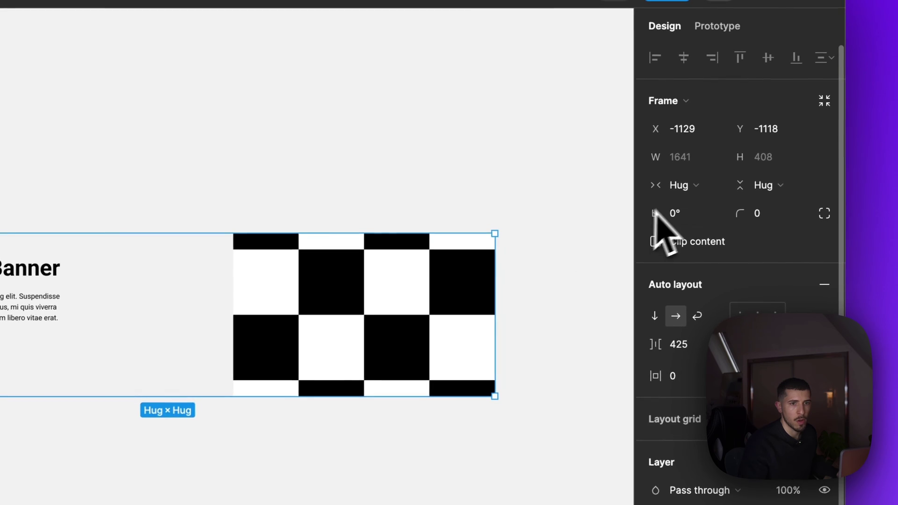
# Set the horizontal sizing of the Content and Image frames inside the Hero banner to Fill container.
pyautogui.click(860, 105)
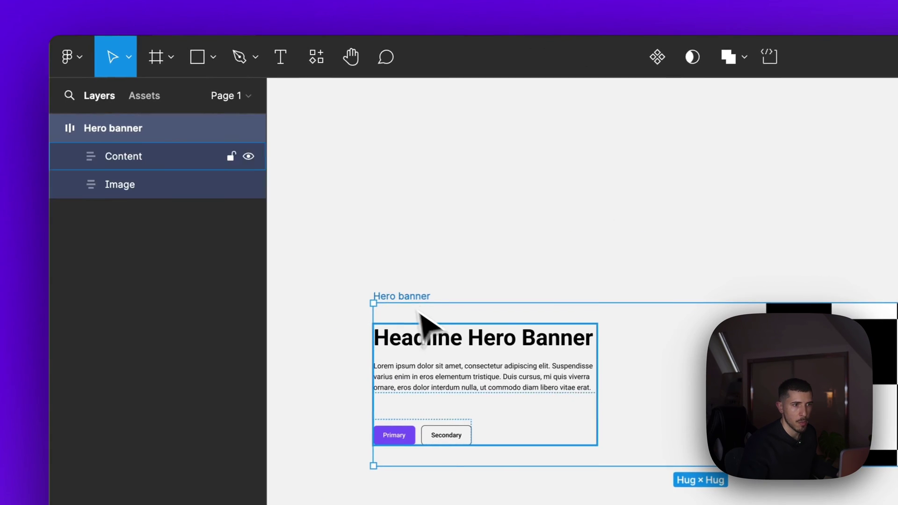
pyautogui.click(489, 342)
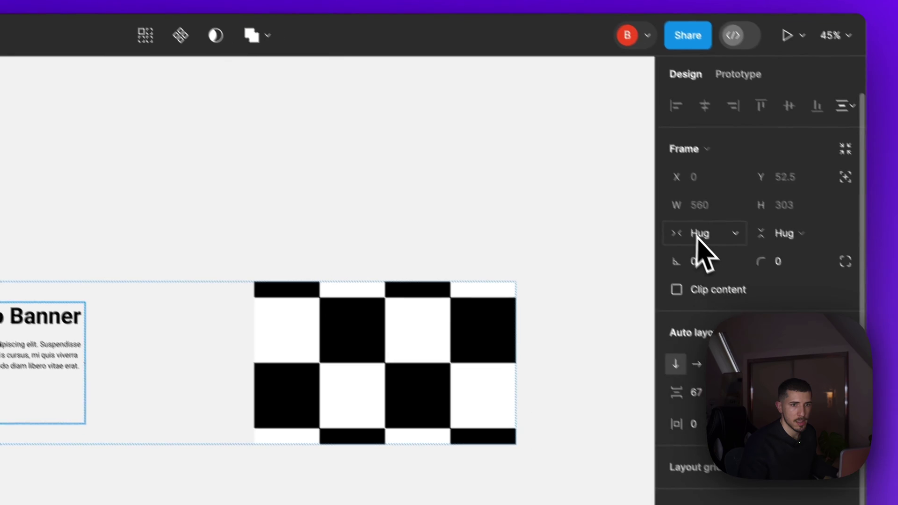
pyautogui.click(678, 209)
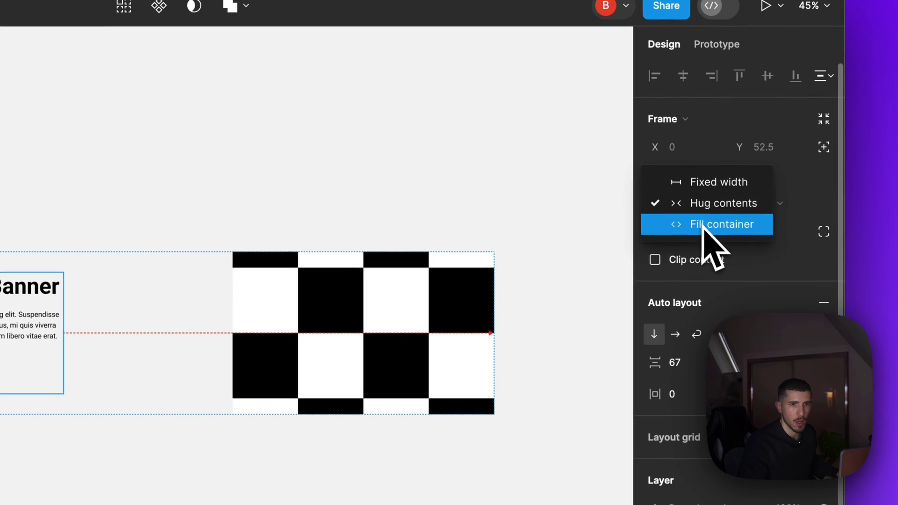
pyautogui.click(679, 227)
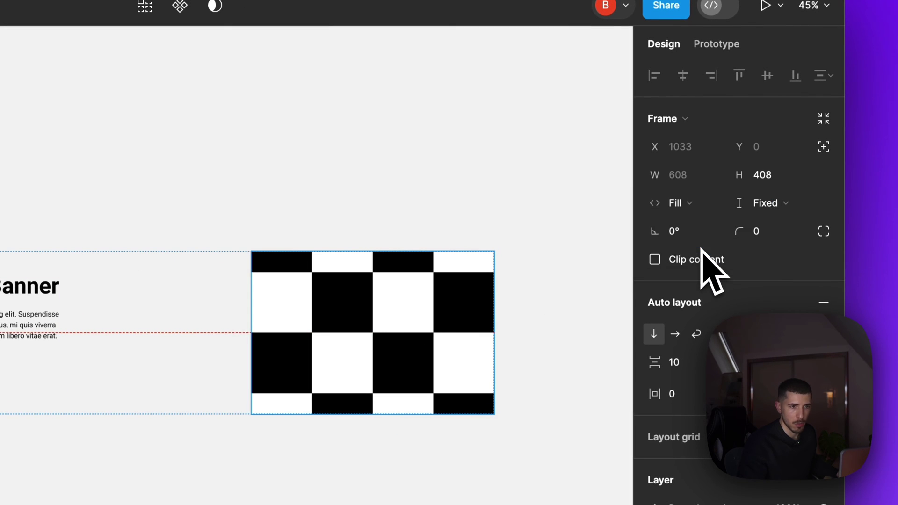
# Set the Hero banner frame's horizontal gap between items to 32.
pyautogui.click(161, 307)
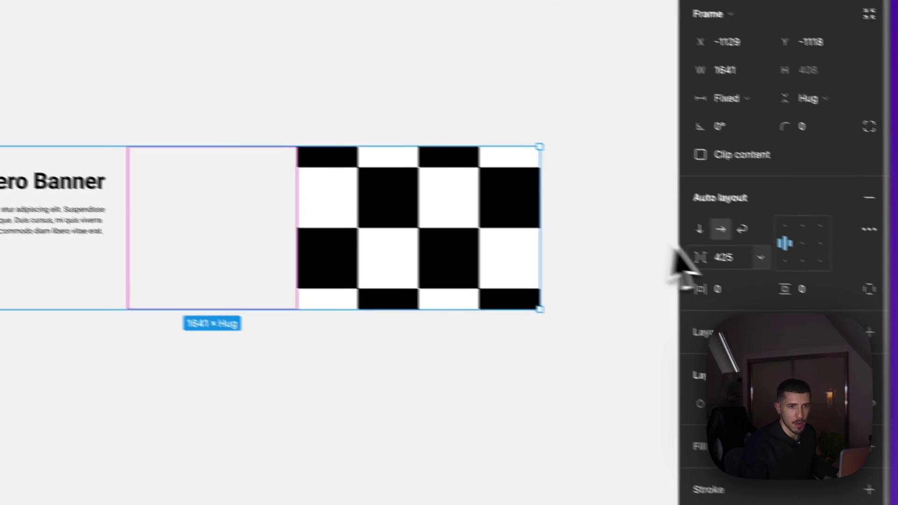
pyautogui.click(863, 307)
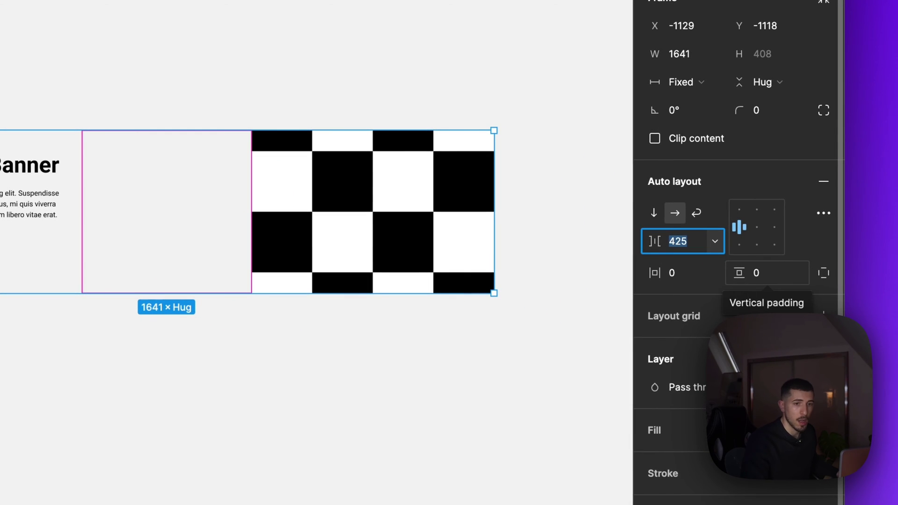
pyautogui.write('32')
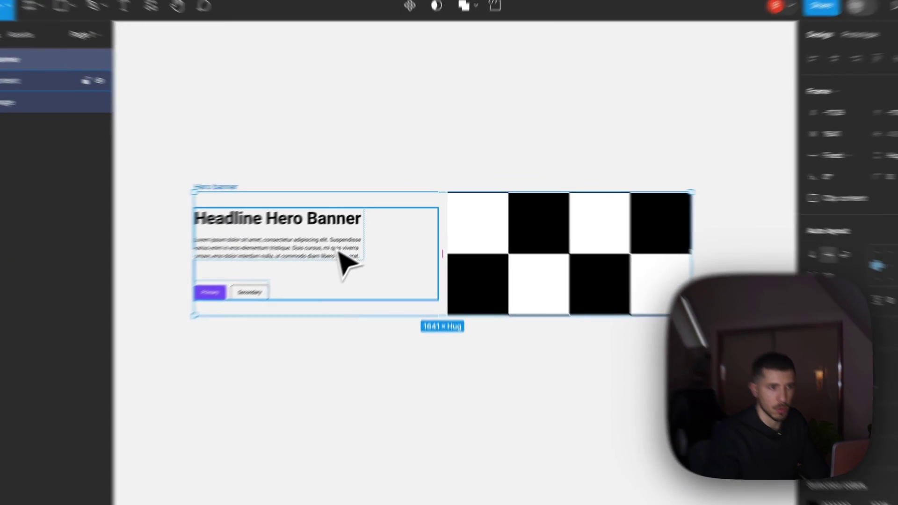
# Set the inner Content and Actions frames to Fill container width and the outer Content frame's vertical gap to 32.
pyautogui.click(374, 230)
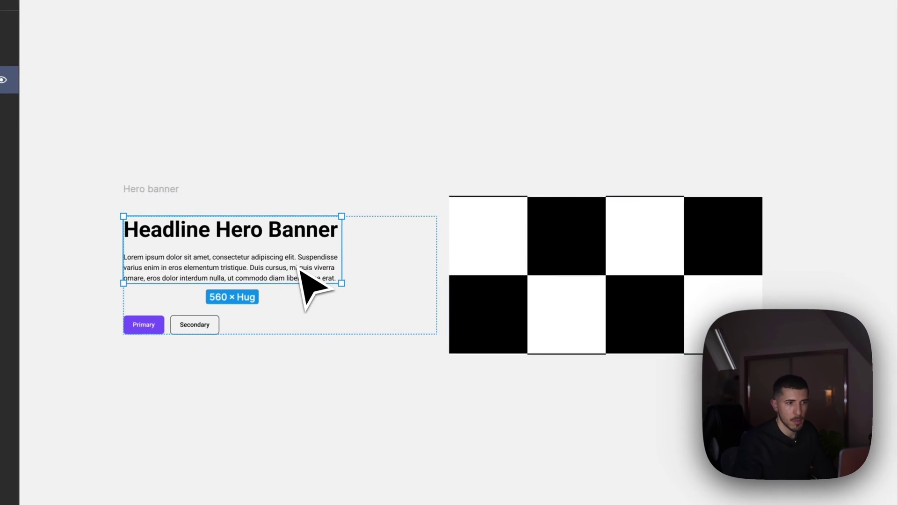
pyautogui.click(711, 163)
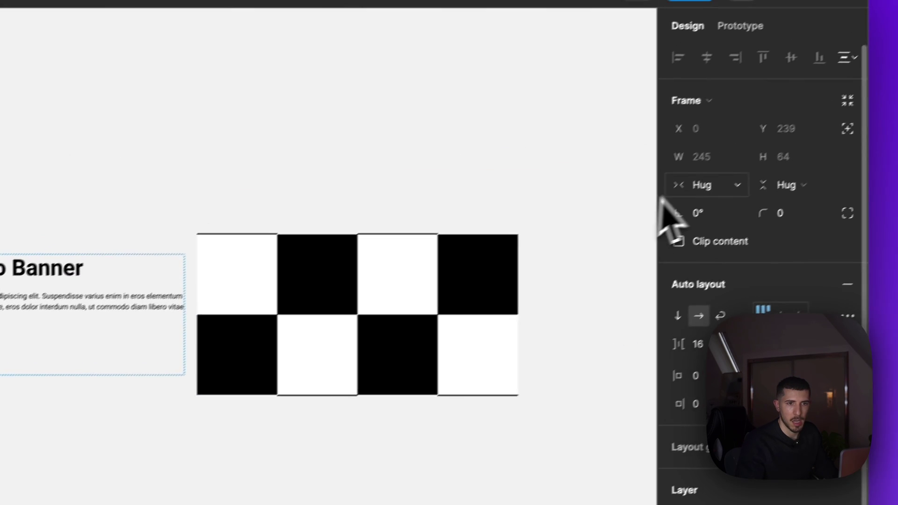
pyautogui.click(684, 198)
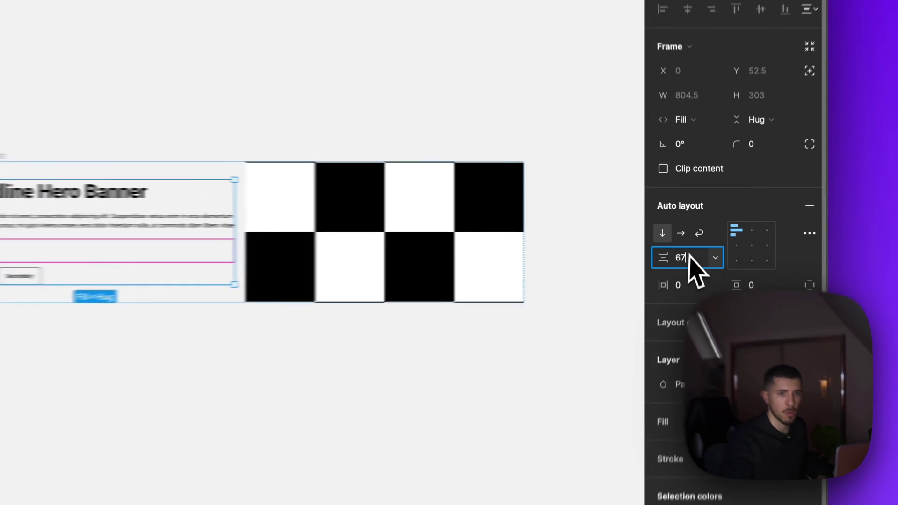
pyautogui.click(698, 242)
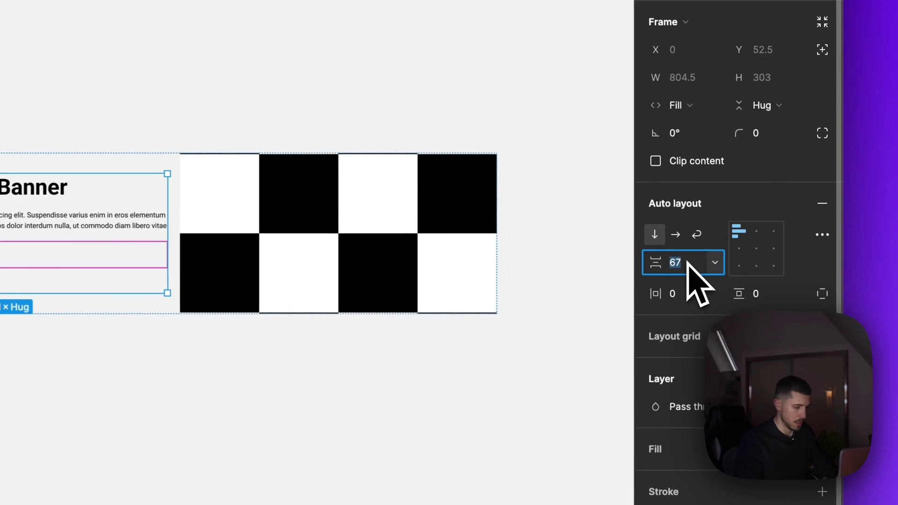
pyautogui.write('32')
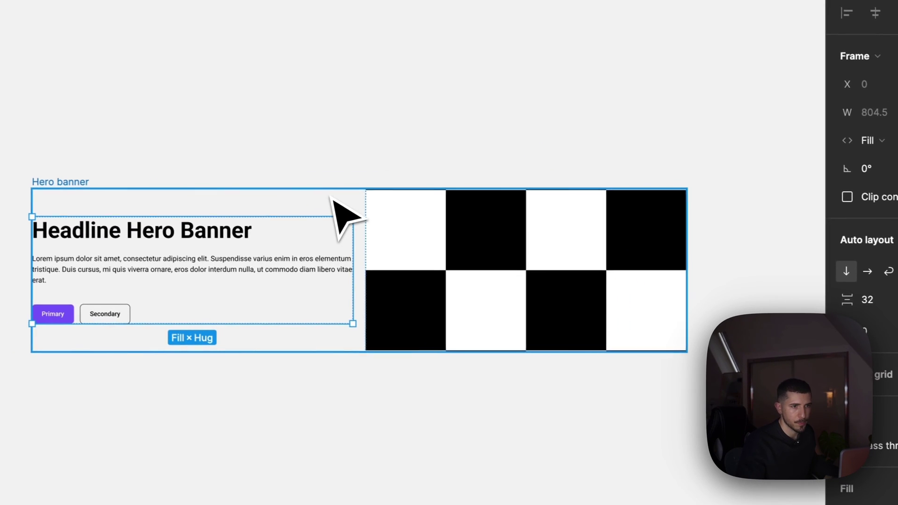
# Set the Hero banner frame's horizontal and vertical padding to 32.
pyautogui.click(139, 161)
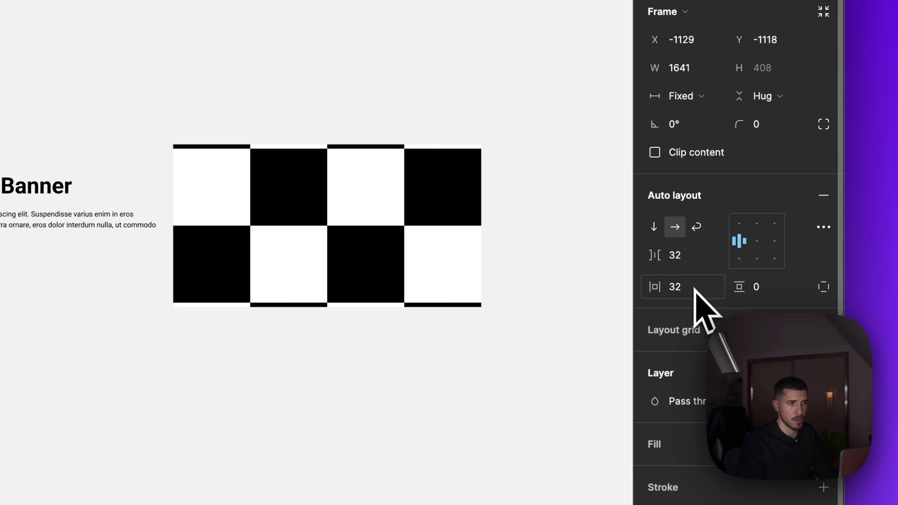
pyautogui.click(785, 288)
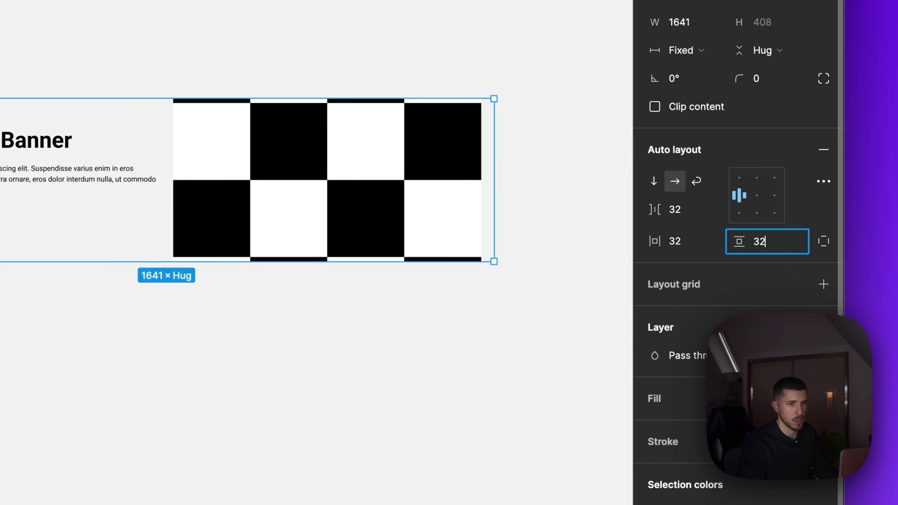
pyautogui.press('Return')
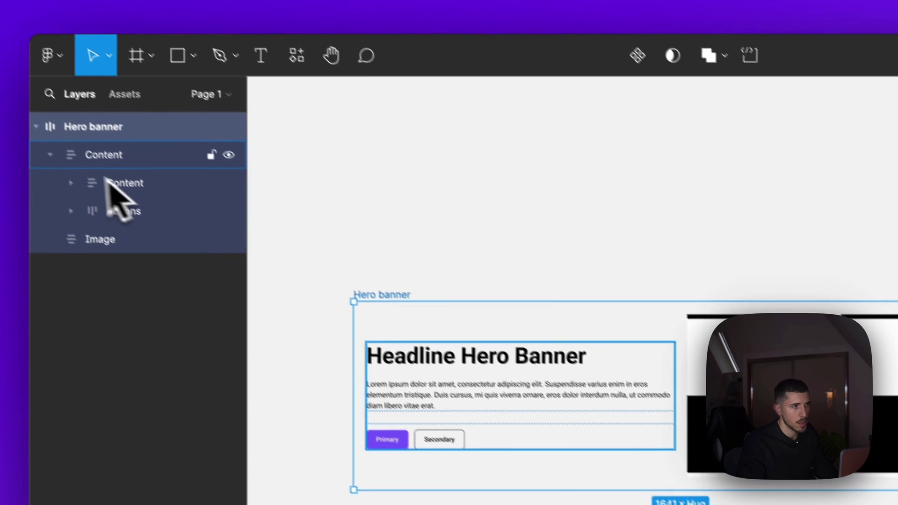
# Test how the Hero banner adapts by narrowing it to about 503 wide and widening it again to 1550.
pyautogui.click(50, 155)
pyautogui.click(449, 232)
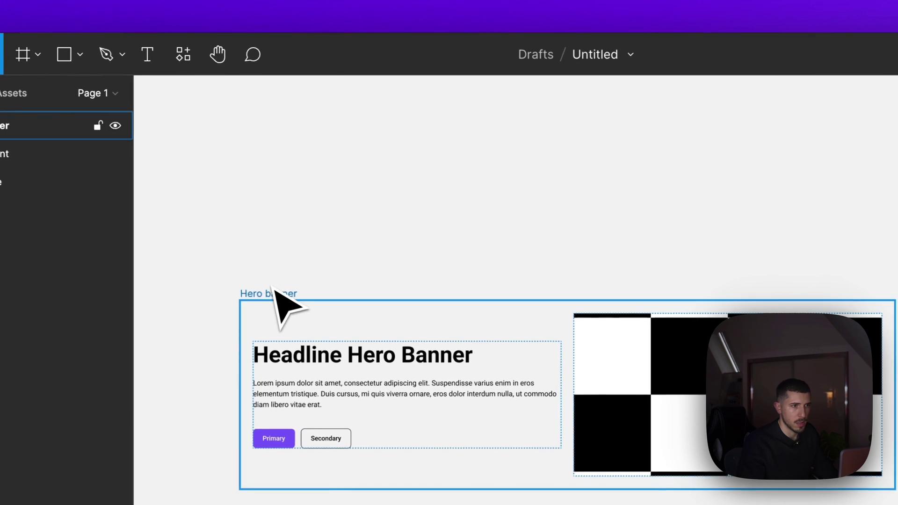
pyautogui.click(275, 292)
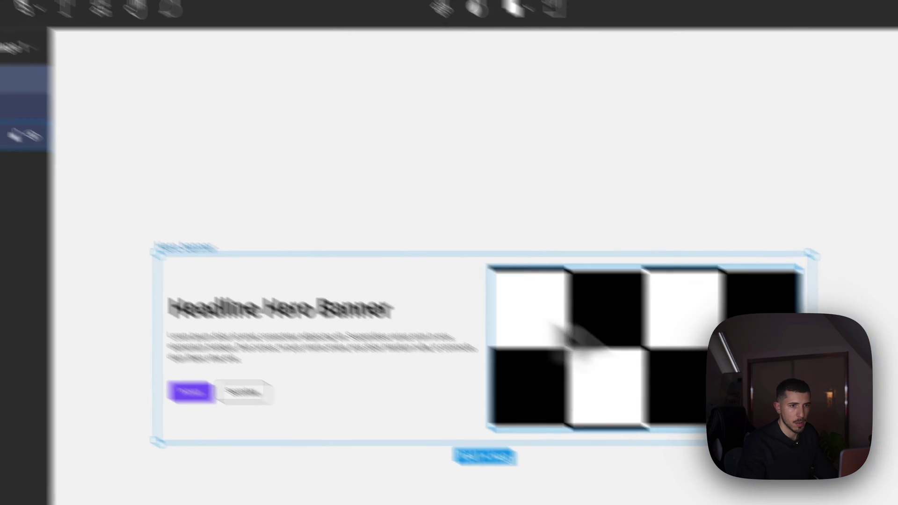
pyautogui.moveTo(650, 286); pyautogui.dragTo(148, 249)
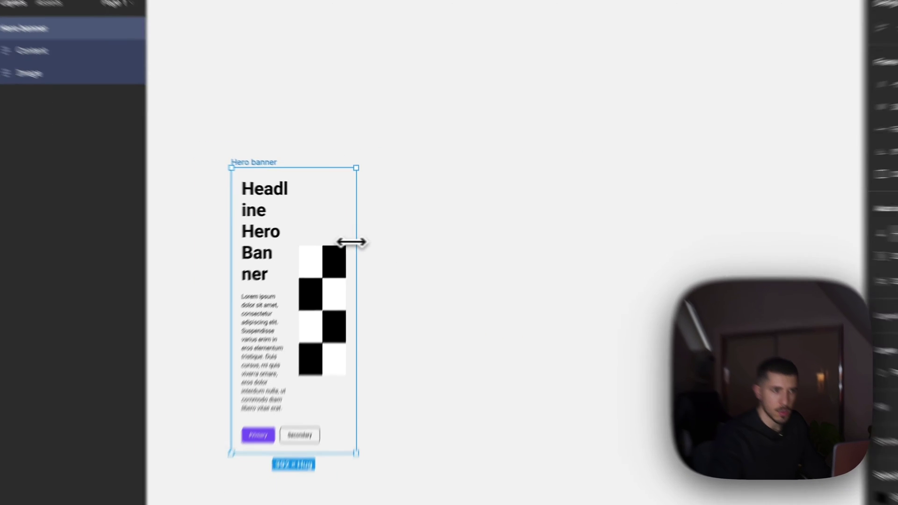
pyautogui.moveTo(352, 242); pyautogui.dragTo(455, 239)
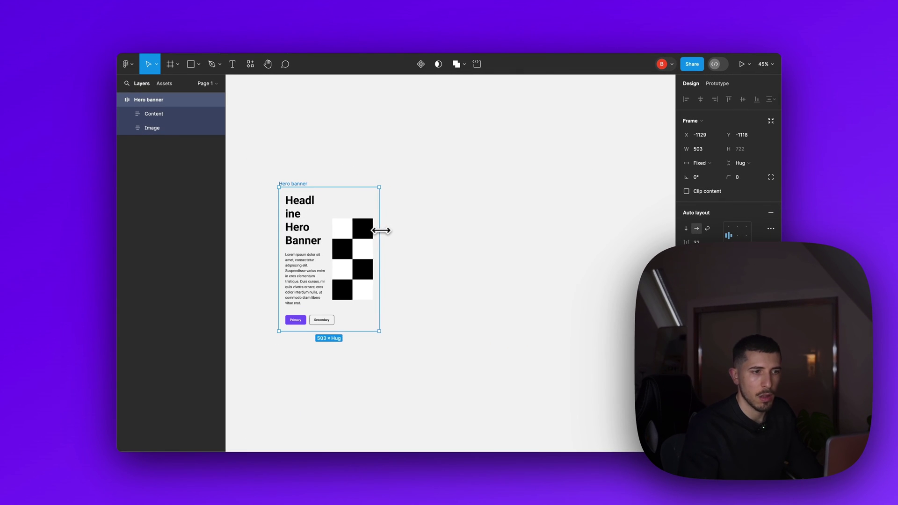
pyautogui.moveTo(326, 227); pyautogui.dragTo(450, 229)
pyautogui.click(419, 229)
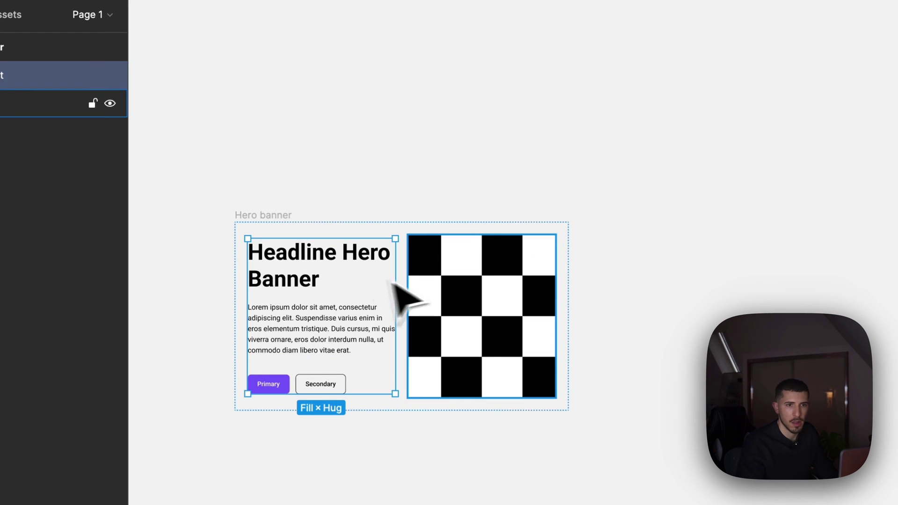
pyautogui.click(277, 214)
pyautogui.moveTo(569, 305); pyautogui.dragTo(854, 304)
# Review the horizontal sizing of the Image frame, the Actions frame and its two buttons.
pyautogui.click(752, 286)
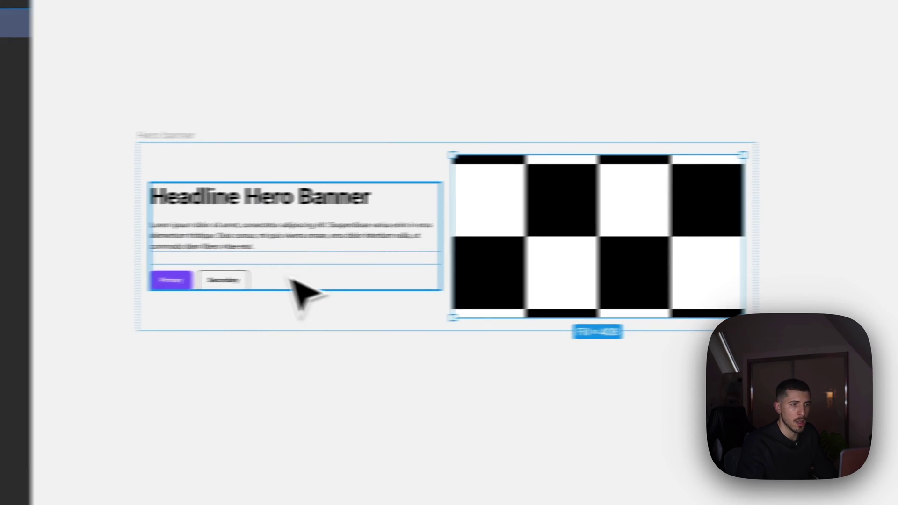
pyautogui.click(267, 302)
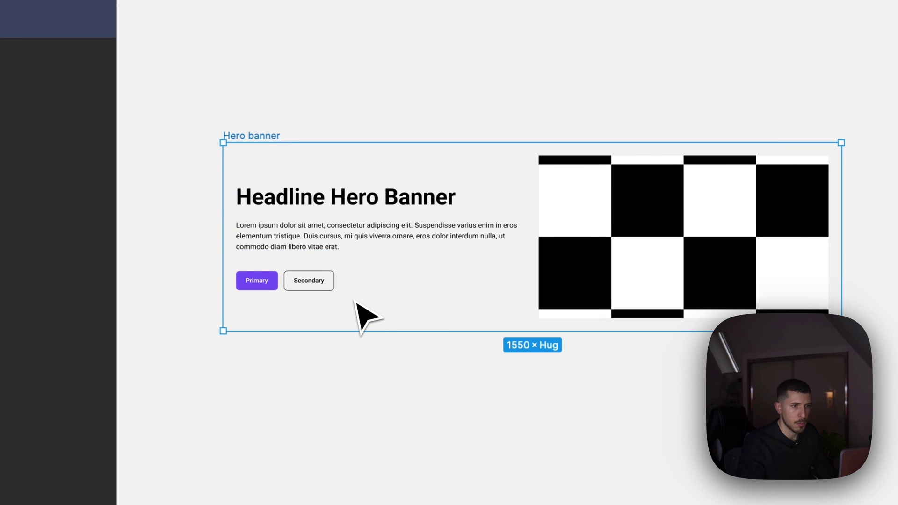
pyautogui.click(313, 287)
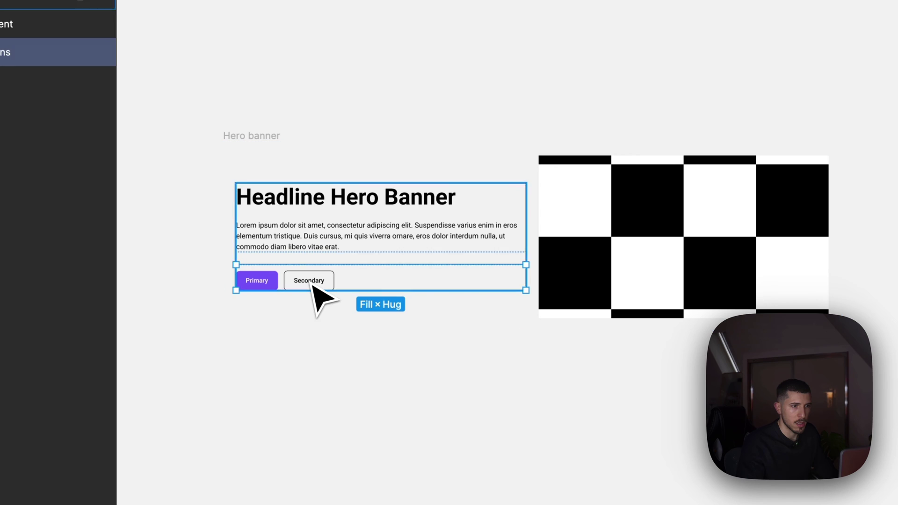
pyautogui.keyDown('shift'); pyautogui.click(273, 285); pyautogui.keyUp('shift')
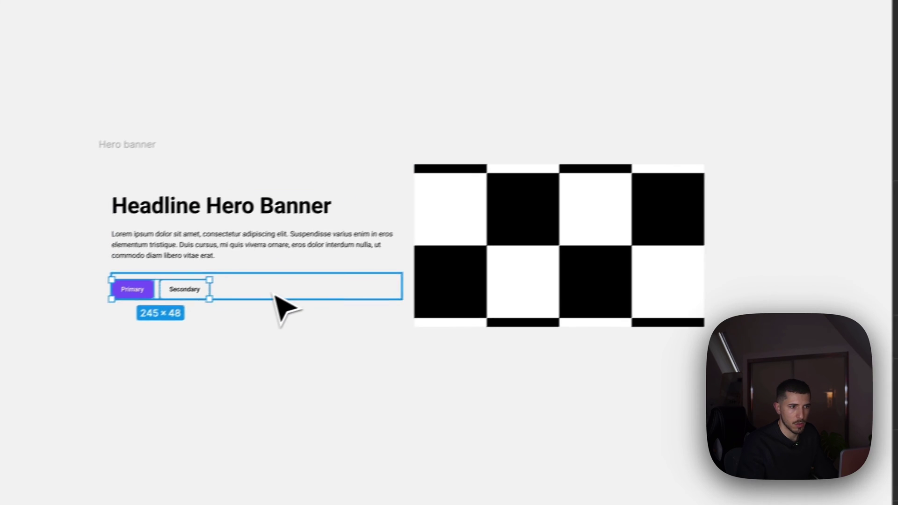
pyautogui.click(399, 286)
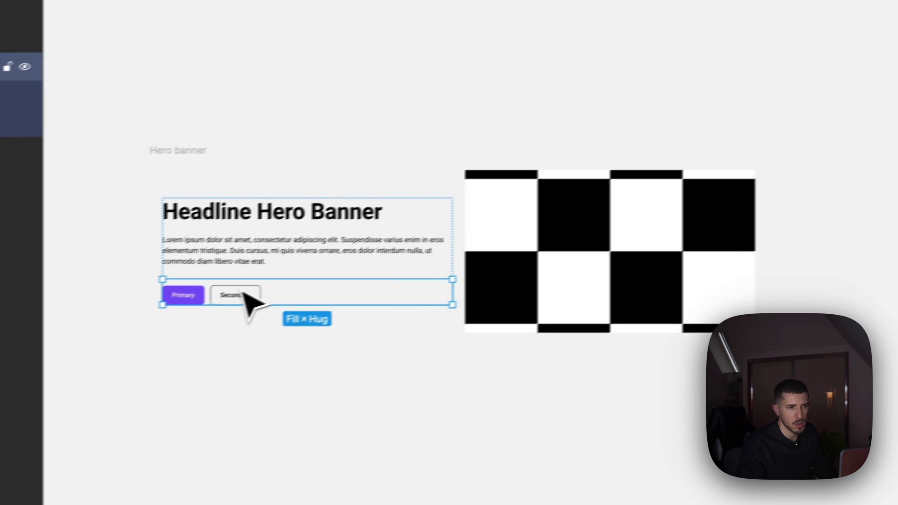
pyautogui.click(51, 341)
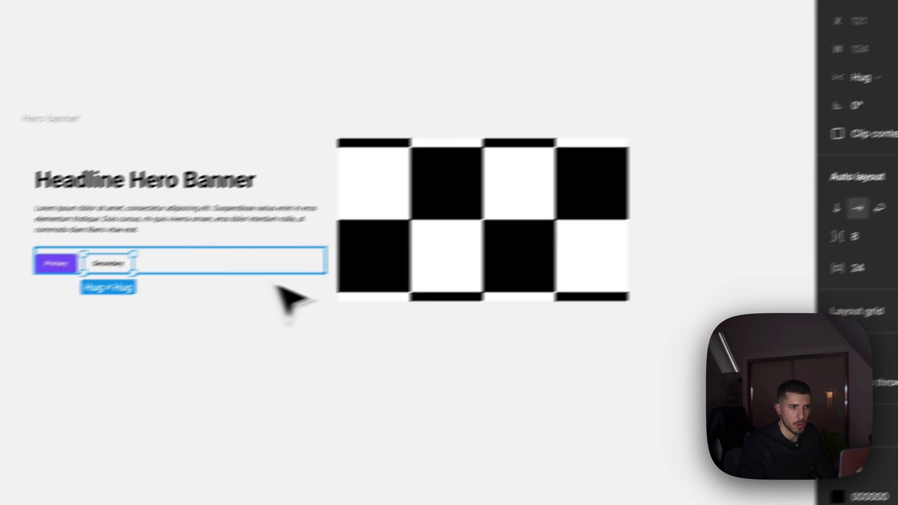
# Narrow the Hero banner frame to a width of 1380 and deselect it.
pyautogui.click(262, 346)
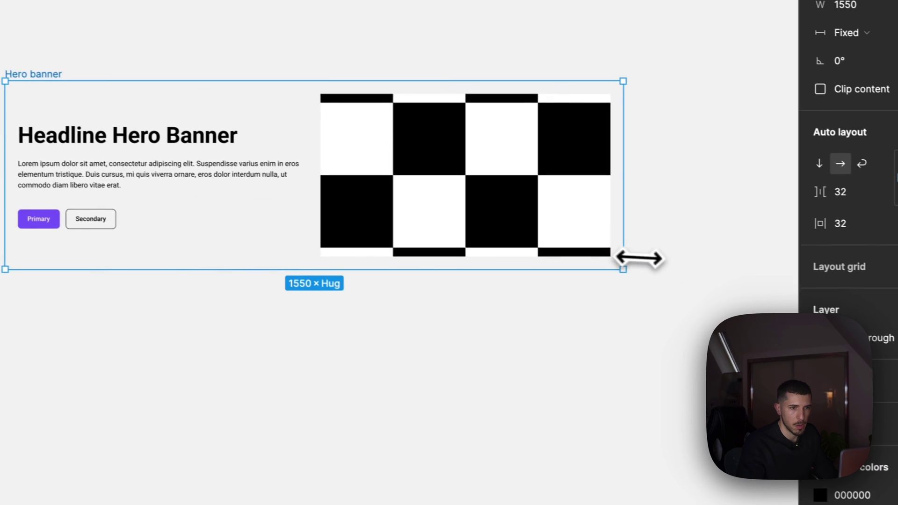
pyautogui.moveTo(639, 258); pyautogui.dragTo(598, 265)
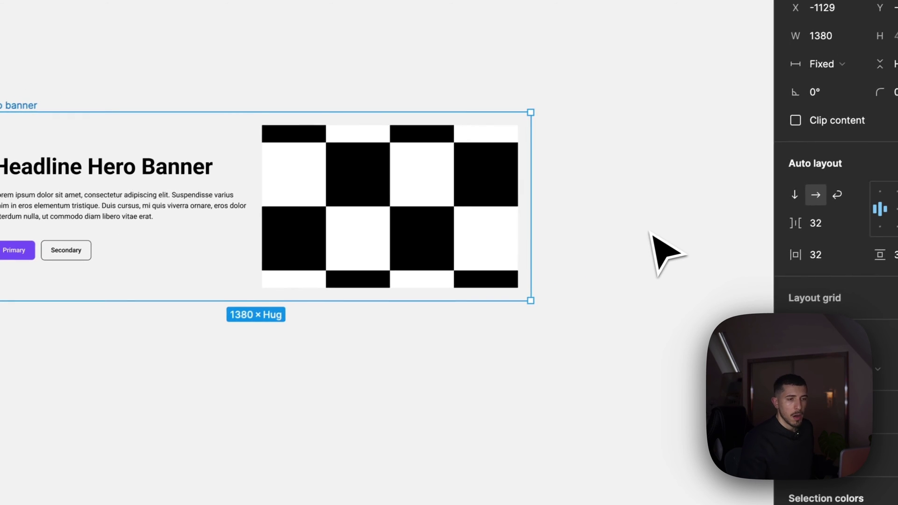
pyautogui.click(646, 234)
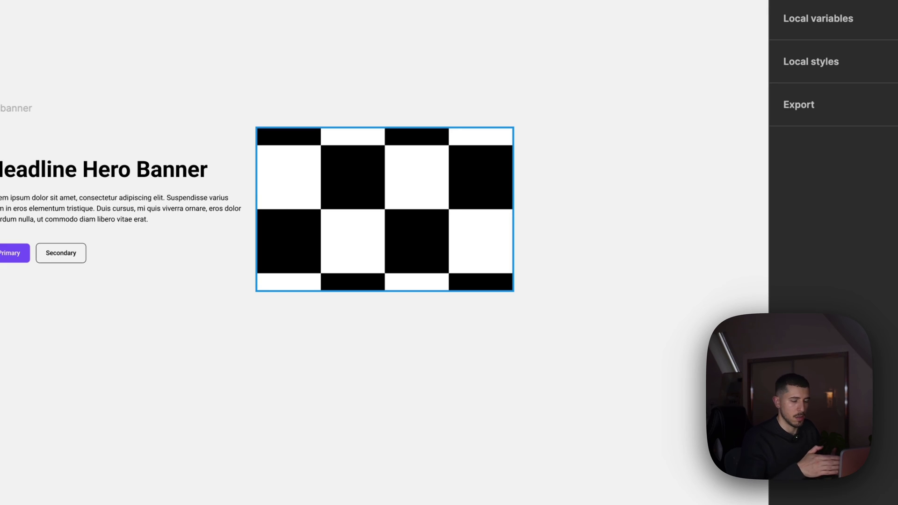
# Add a minimum width of 375 to the outer Content frame.
pyautogui.click(330, 253)
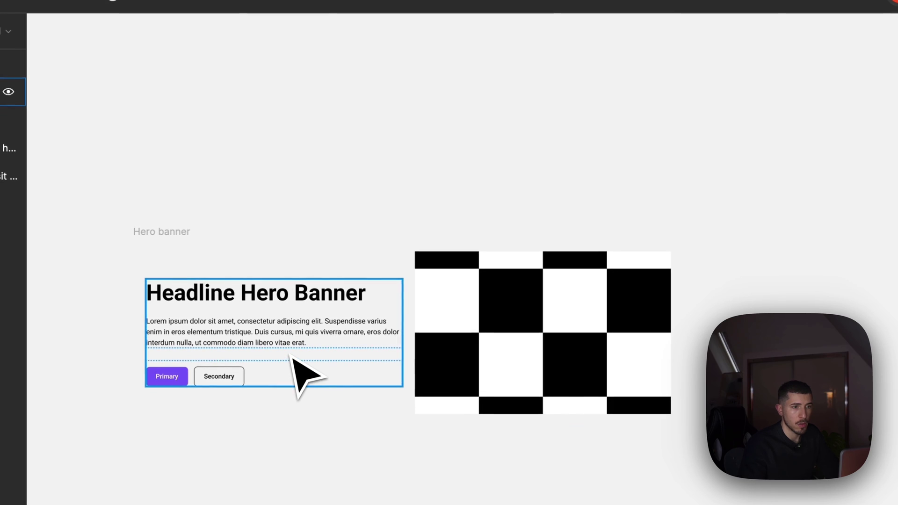
pyautogui.click(291, 357)
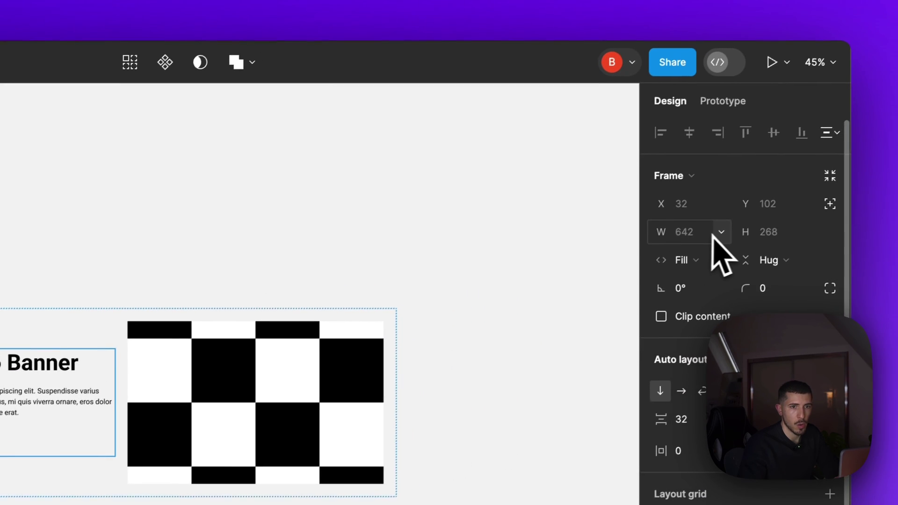
pyautogui.click(716, 237)
pyautogui.click(708, 270)
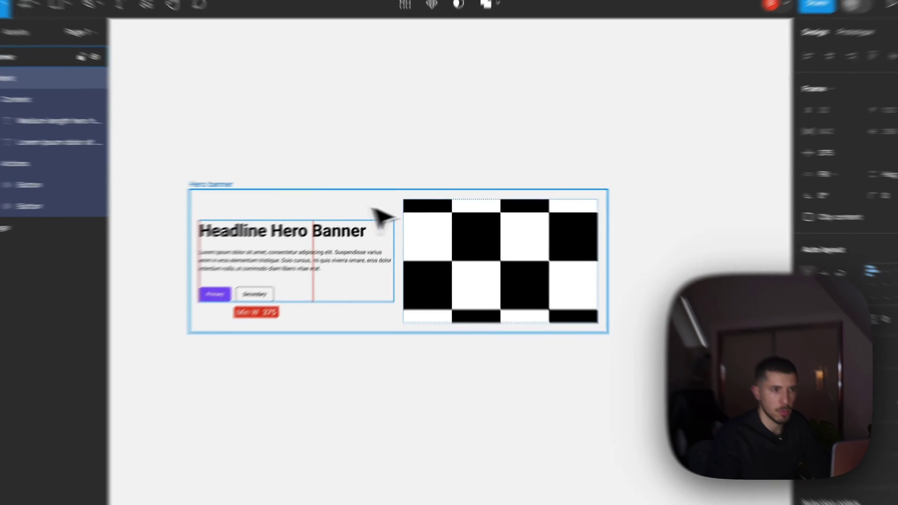
# Try narrowing the Hero banner to test the Content frame's minimum width and undo the resize.
pyautogui.click(393, 201)
pyautogui.click(373, 242)
pyautogui.click(456, 244)
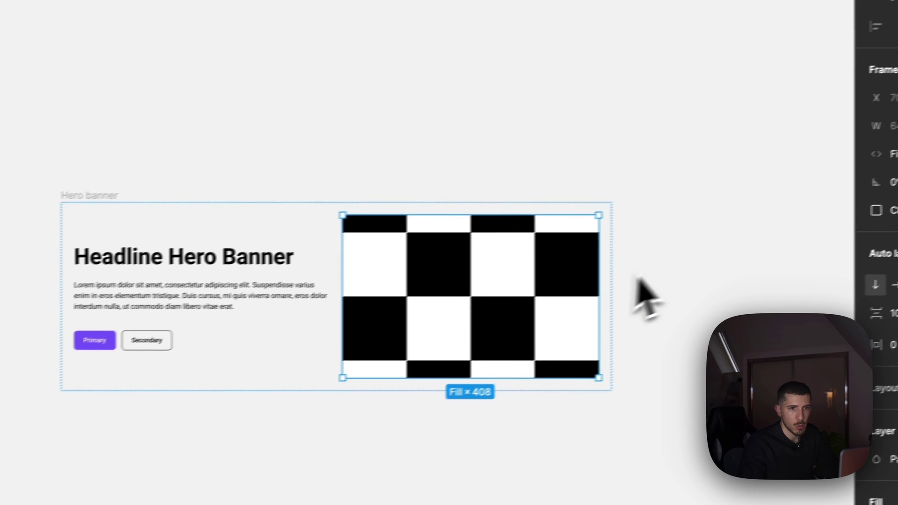
pyautogui.click(317, 209)
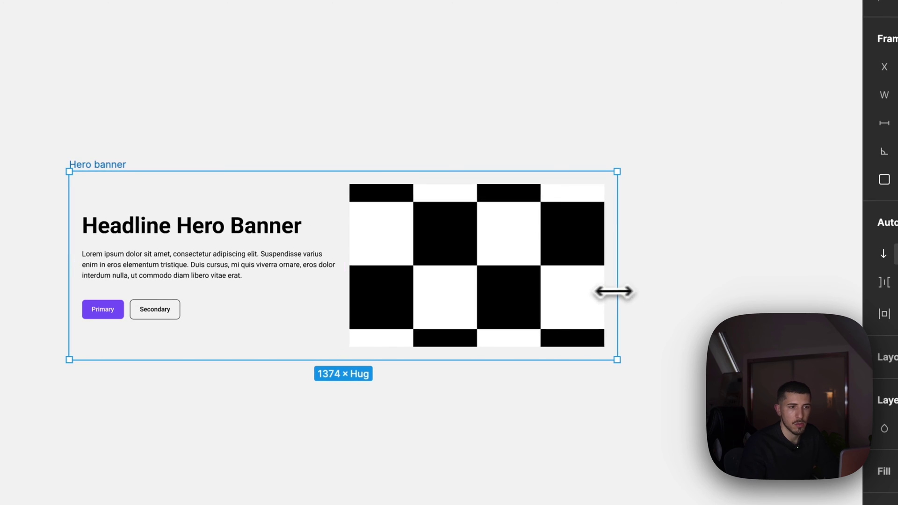
pyautogui.moveTo(614, 292); pyautogui.dragTo(366, 283)
pyautogui.moveTo(389, 322); pyautogui.dragTo(437, 324)
pyautogui.hotkey('ctrl', 'z')
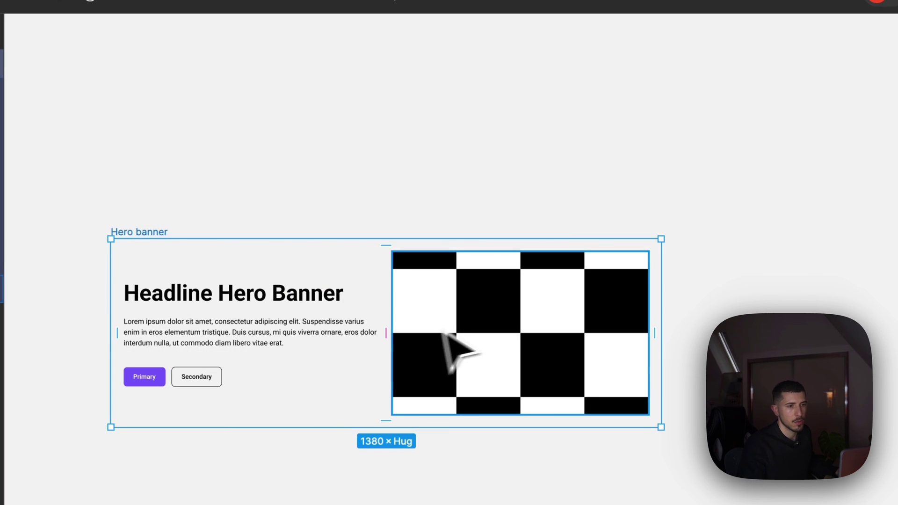
# Add a minimum width to the Image frame.
pyautogui.click(500, 328)
pyautogui.click(284, 323)
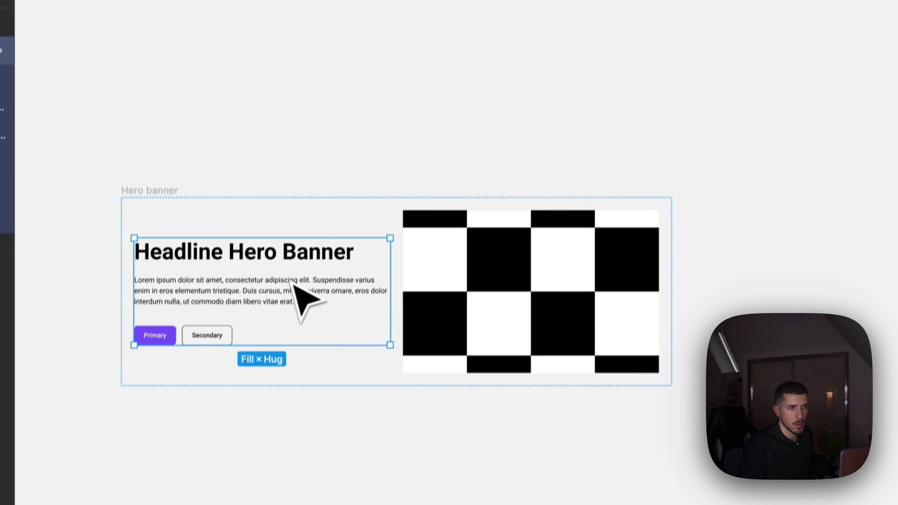
pyautogui.click(533, 320)
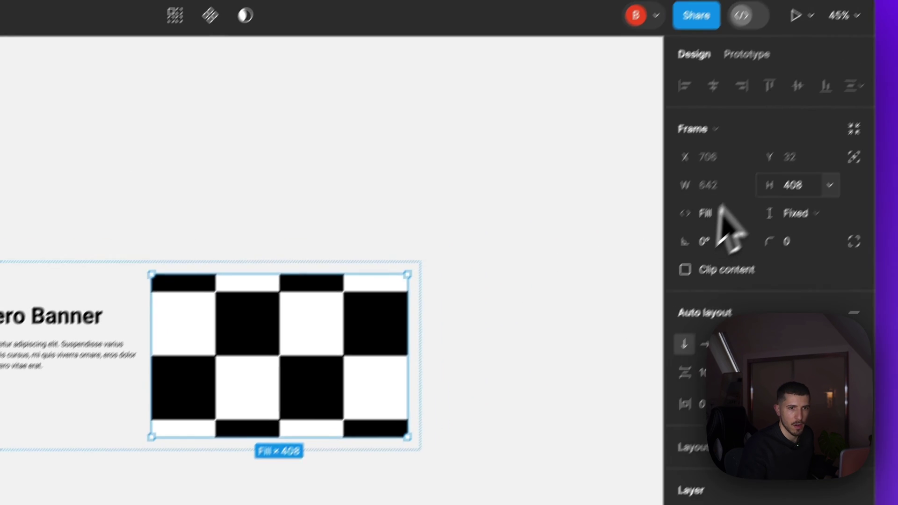
pyautogui.click(713, 217)
pyautogui.click(709, 253)
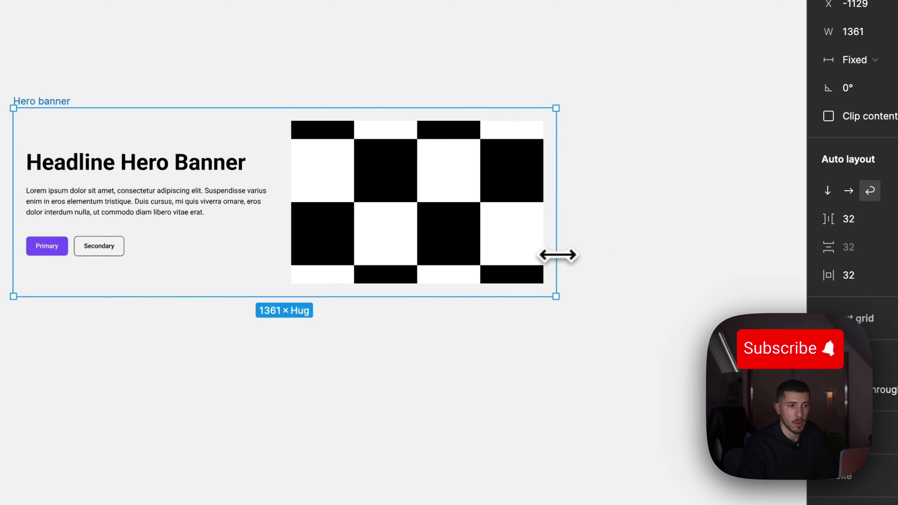
# Try narrowing and widening the Hero banner to test how the text and image wrap, ending at a width of 533.
pyautogui.moveTo(558, 255); pyautogui.dragTo(285, 248)
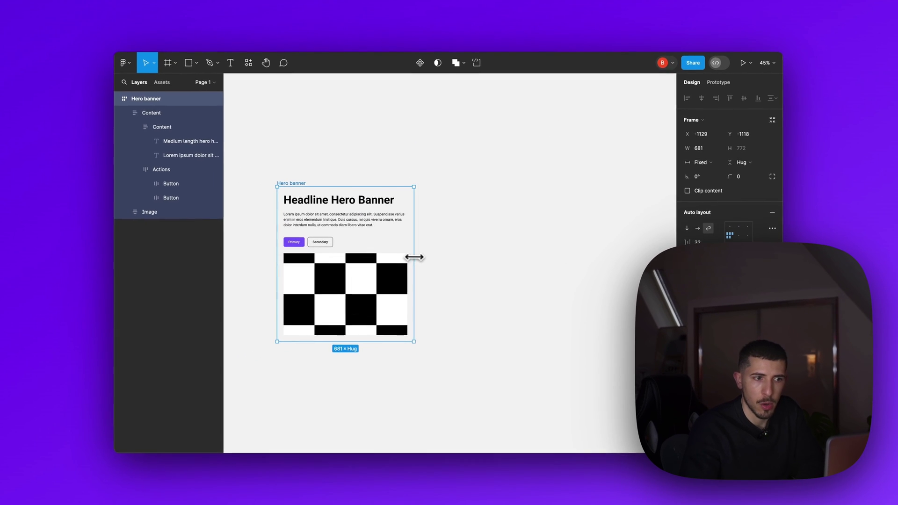
pyautogui.moveTo(415, 257); pyautogui.dragTo(454, 256)
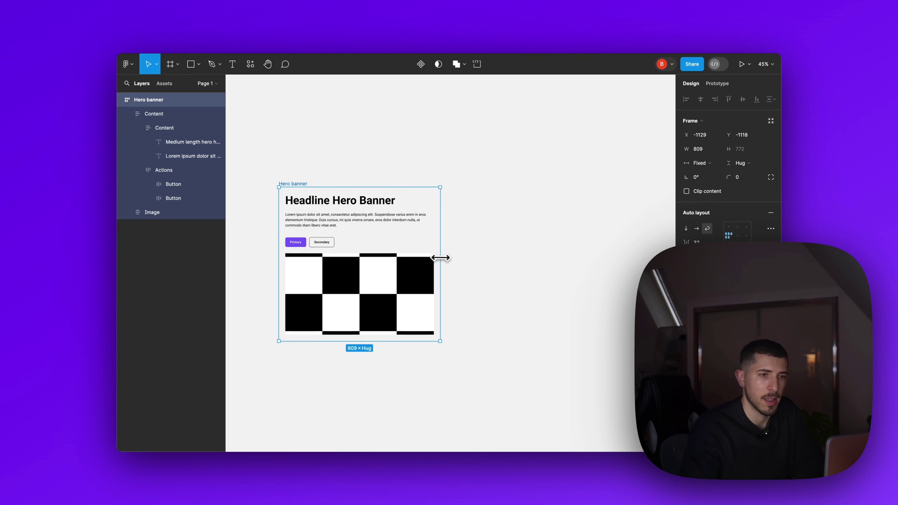
pyautogui.moveTo(427, 260); pyautogui.dragTo(386, 260)
pyautogui.click(474, 253)
pyautogui.hscroll(-3, 513, 243)
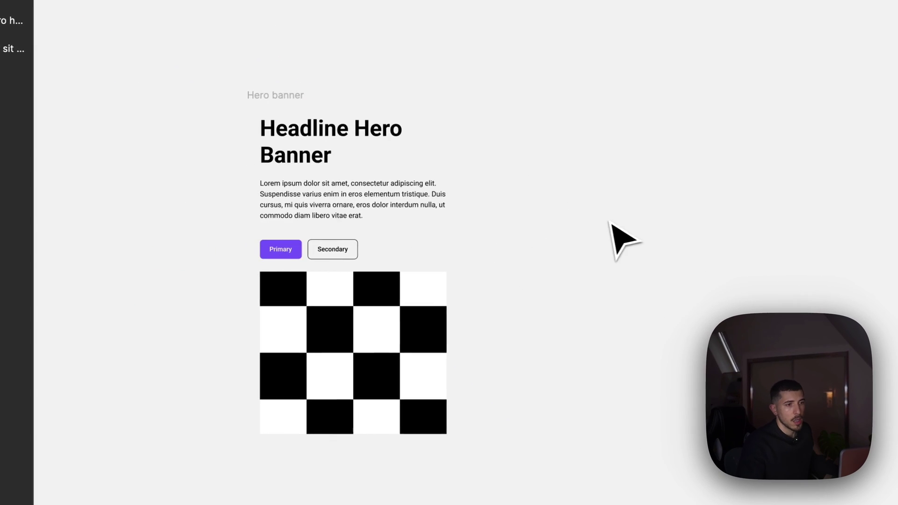
pyautogui.scroll(5, 363, 284)
pyautogui.hscroll(3, 364, 290)
pyautogui.scroll(-5, 438, 187)
pyautogui.hscroll(3, 482, 215)
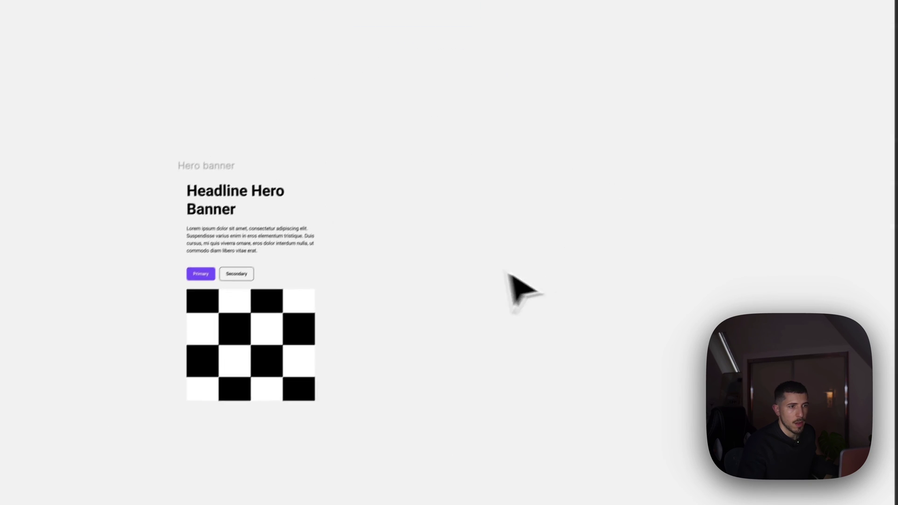
# Select the Hero banner and undo the test resizes.
pyautogui.click(270, 236)
pyautogui.hscroll(-5, 455, 283)
pyautogui.scroll(-3, 455, 283)
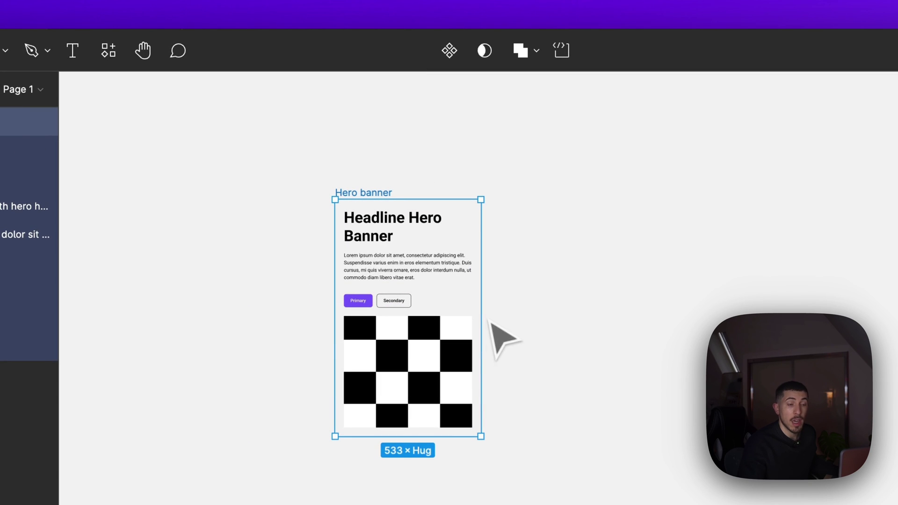
pyautogui.hscroll(3, 490, 323)
pyautogui.scroll(2, 490, 323)
pyautogui.press('super+z')
pyautogui.press('super+z')
pyautogui.press('super+z')
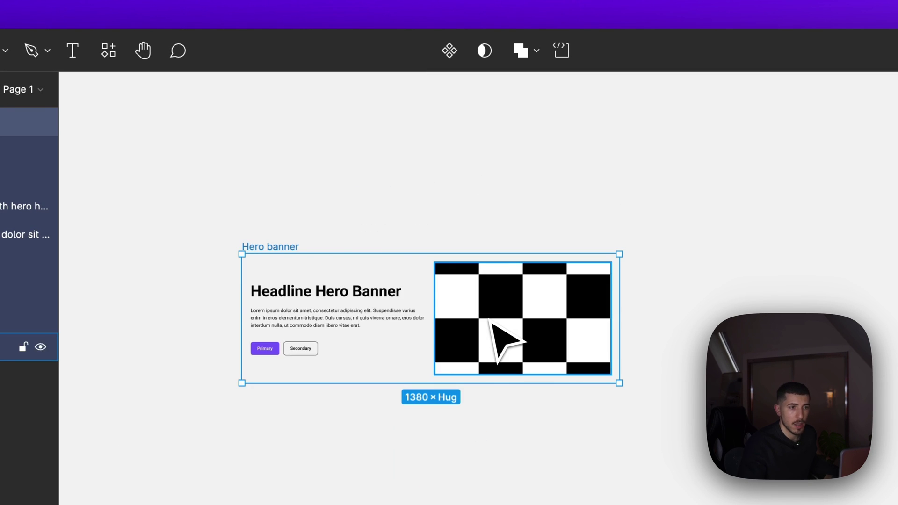
# Add a maximum width of 960 to the Hero banner frame.
pyautogui.click(851, 215)
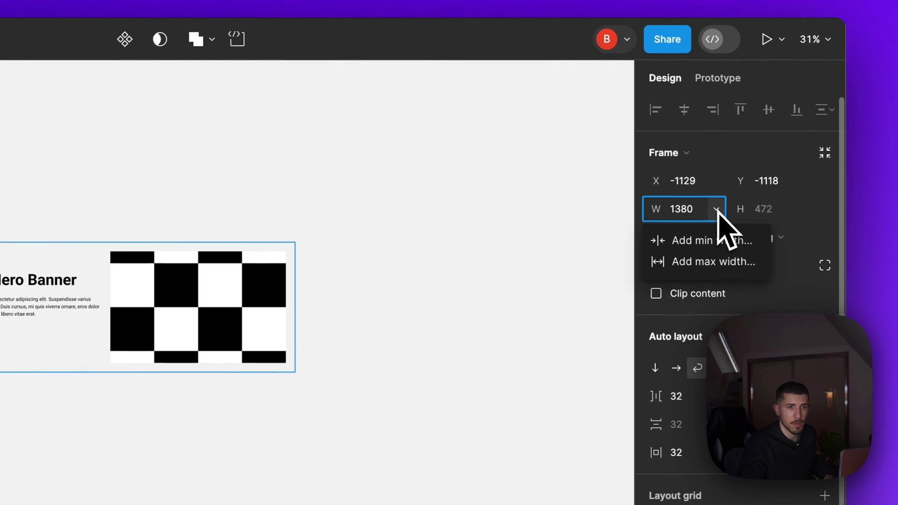
pyautogui.click(718, 262)
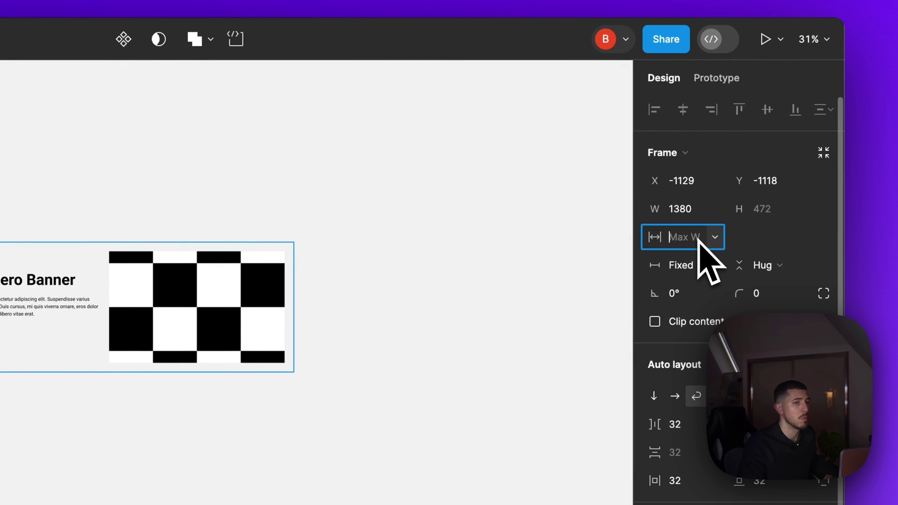
pyautogui.write('960')
pyautogui.press('Return')
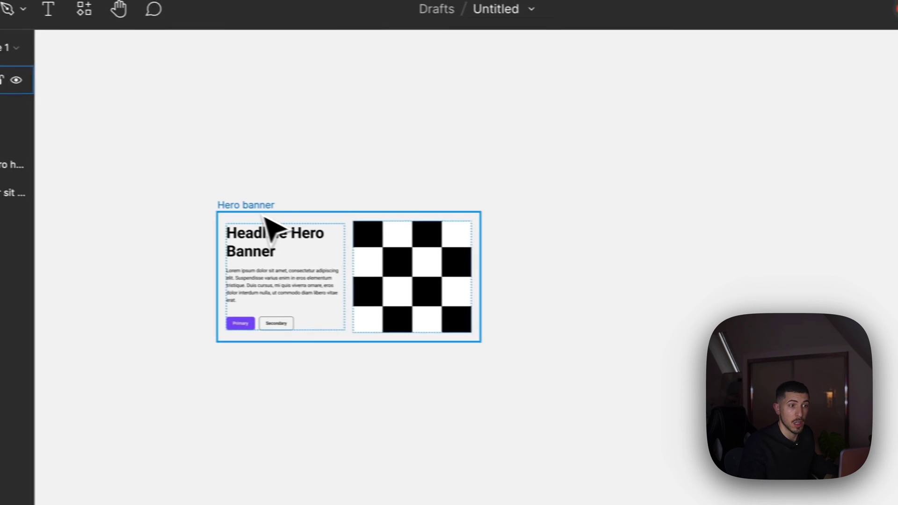
# Try resizing the Hero banner narrower and wider to test its maximum width.
pyautogui.click(263, 217)
pyautogui.moveTo(481, 279); pyautogui.dragTo(346, 303)
pyautogui.moveTo(293, 281); pyautogui.dragTo(532, 287)
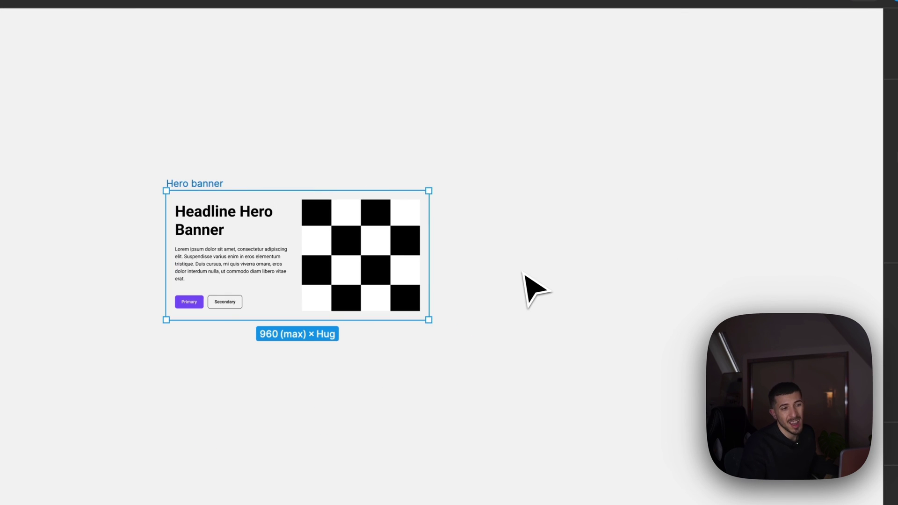
pyautogui.moveTo(346, 229); pyautogui.dragTo(271, 229)
# Add a white fill to the Hero banner frame and deselect it.
pyautogui.scroll(3, 306, 194)
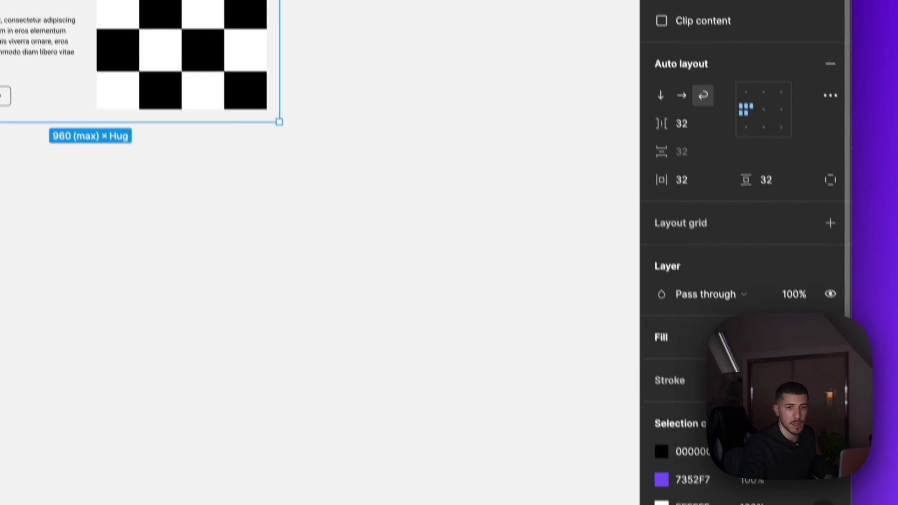
pyautogui.click(559, 217)
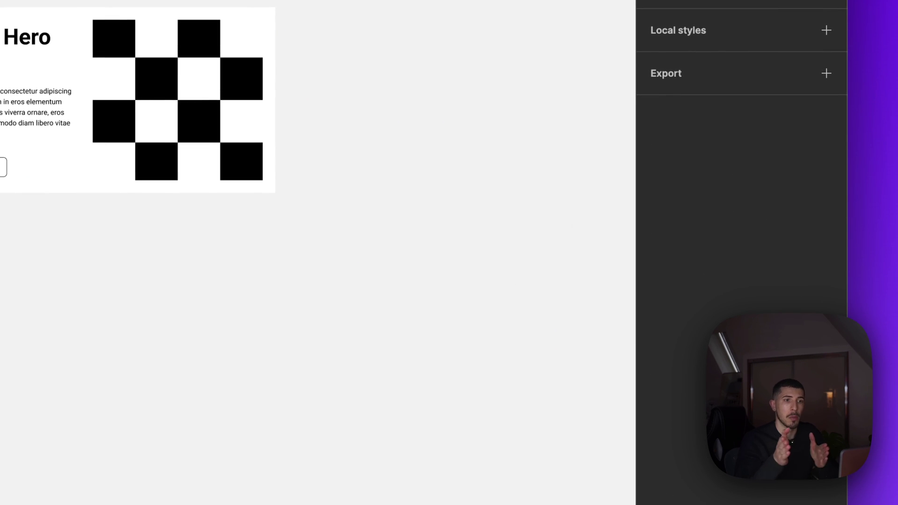